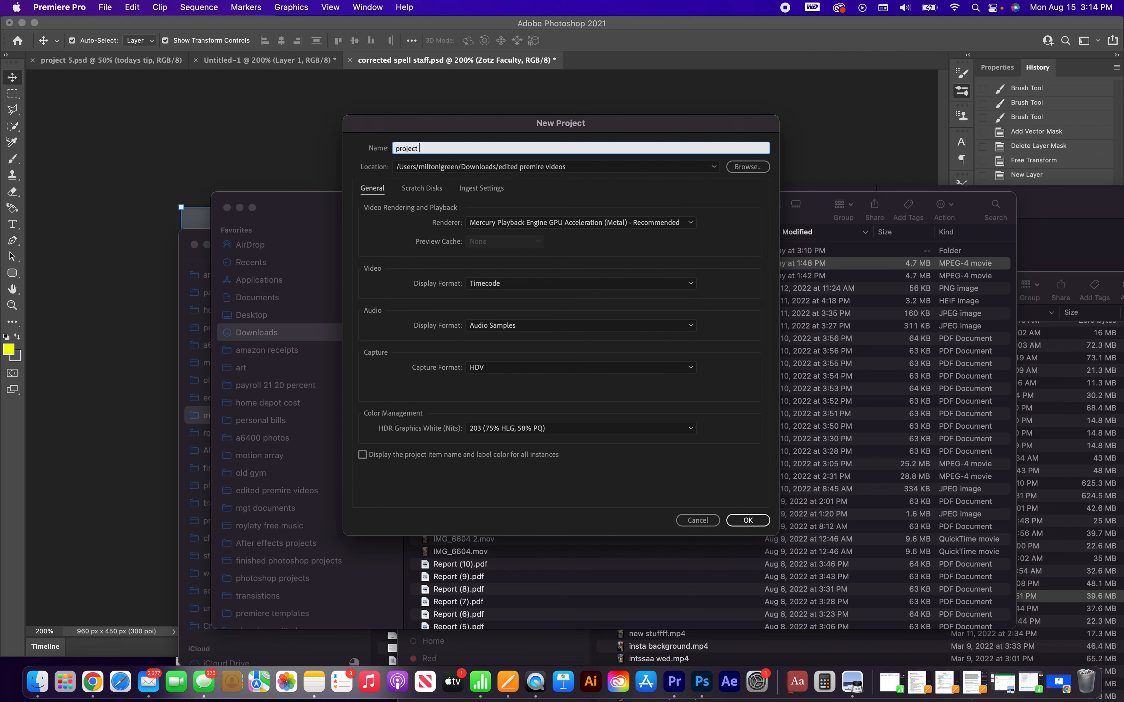
Create the project "project 5" and import swing and curtsy.mp4 from the MG Hard drive.
click(764, 521)
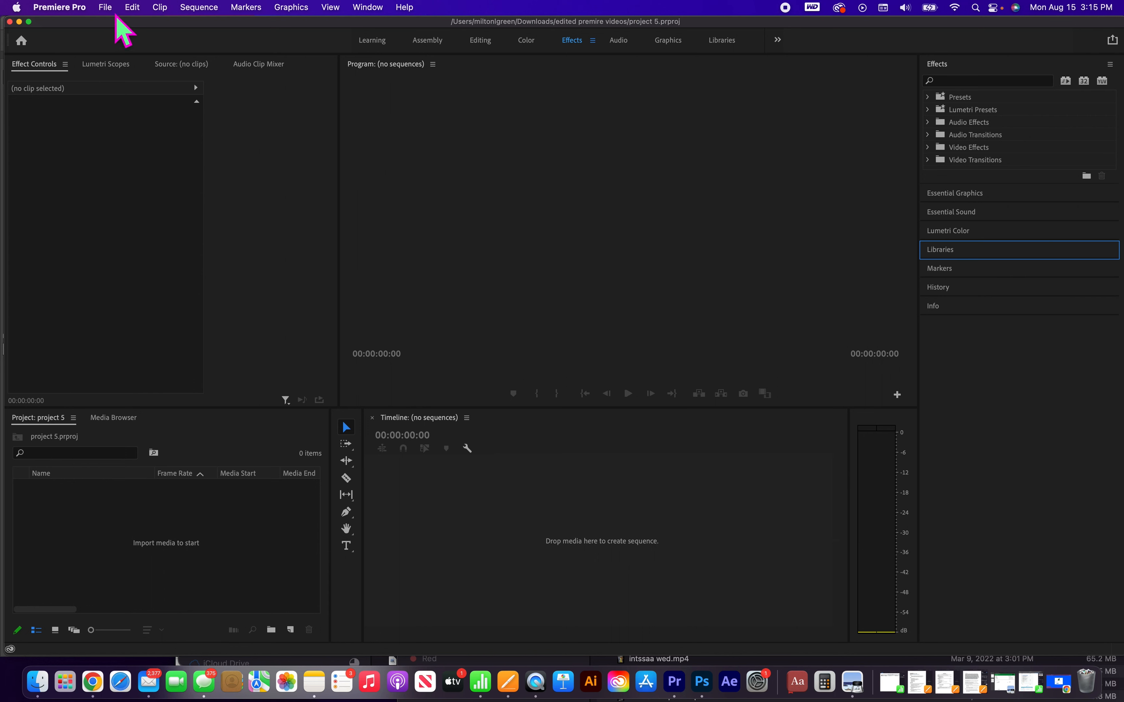
click(107, 7)
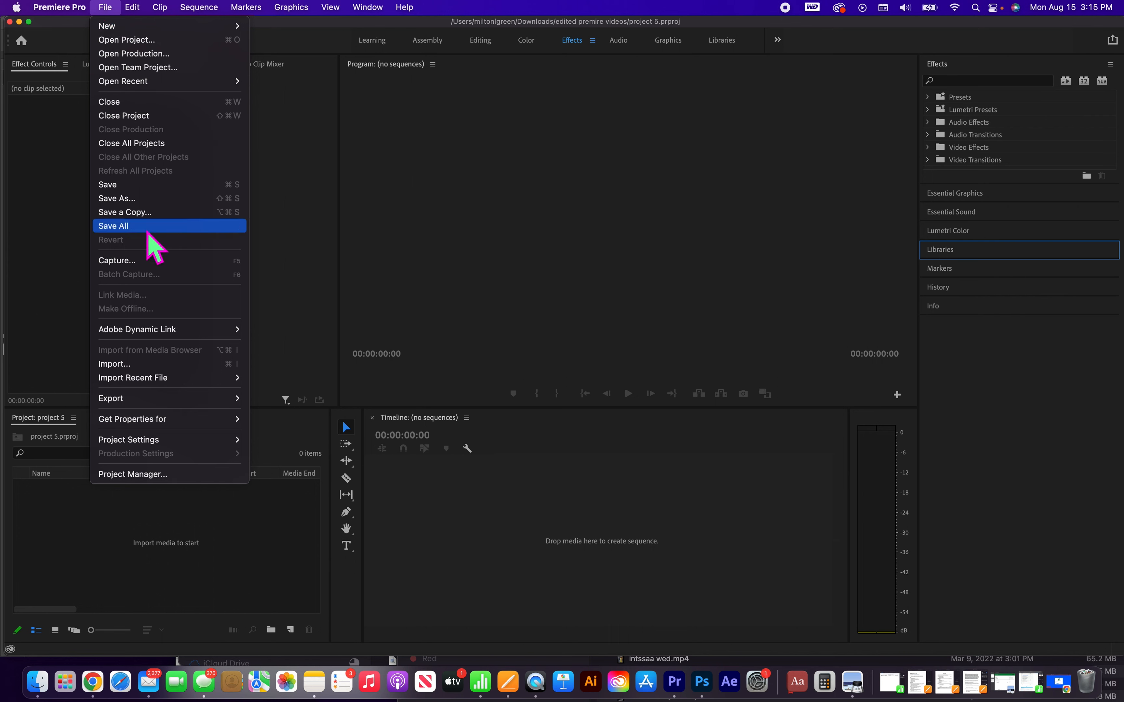
click(158, 364)
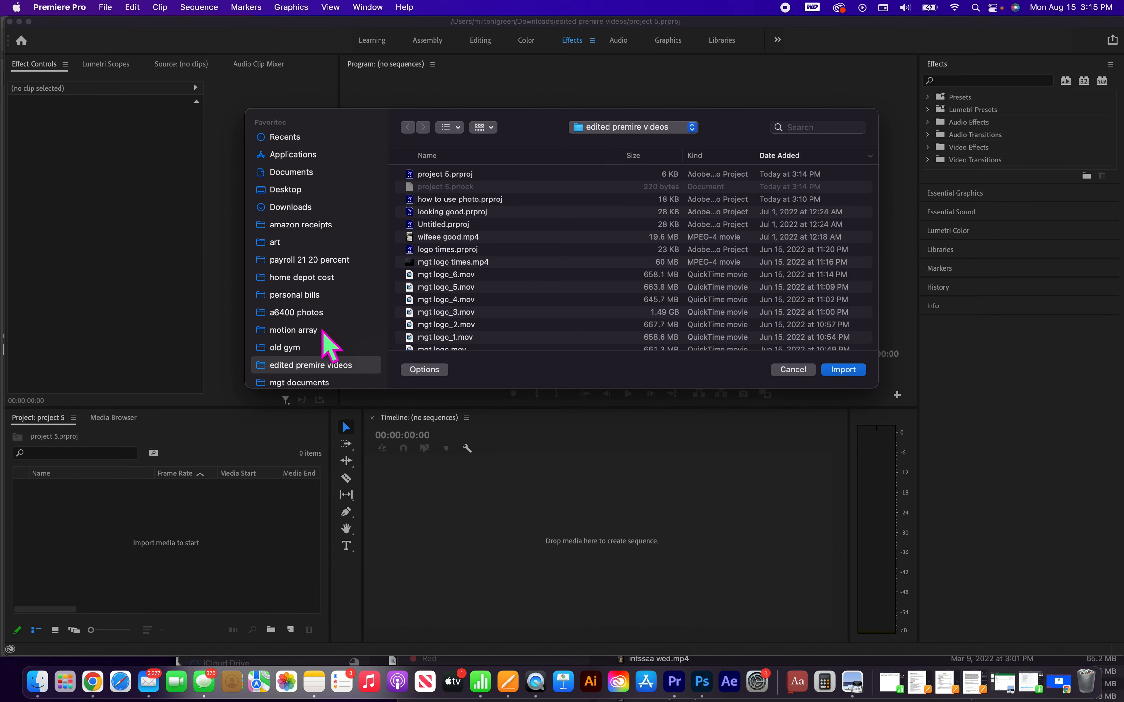
scroll(330, 358, down, 1)
scroll(330, 359, down, 20)
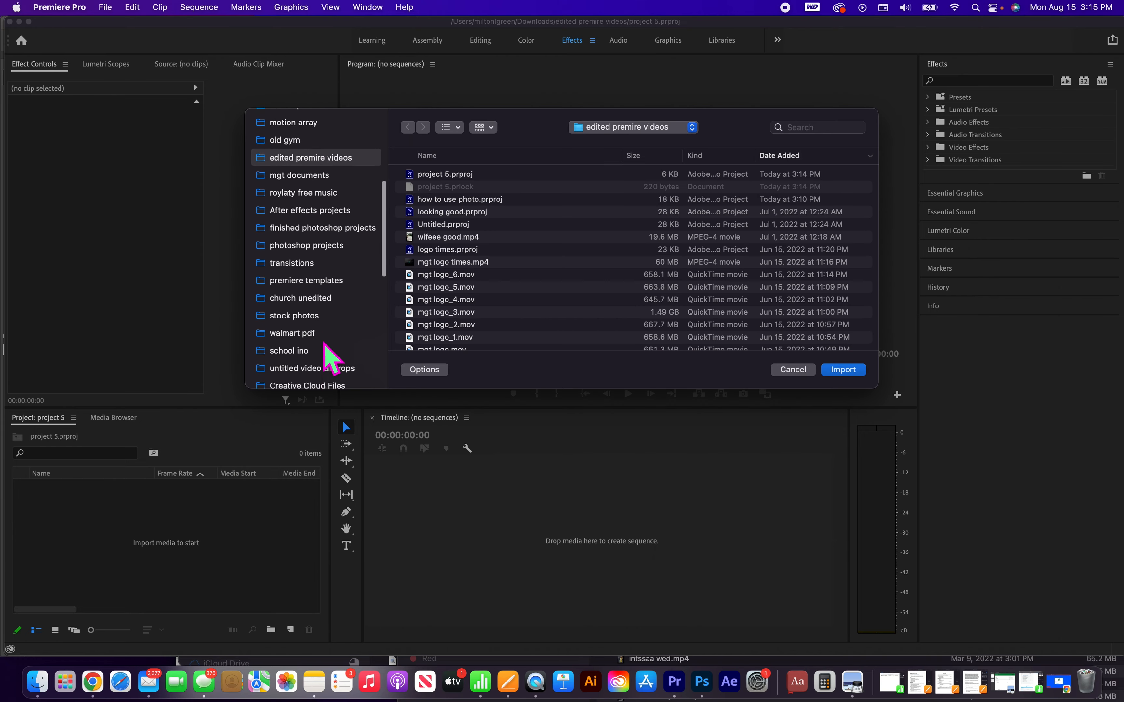
click(309, 278)
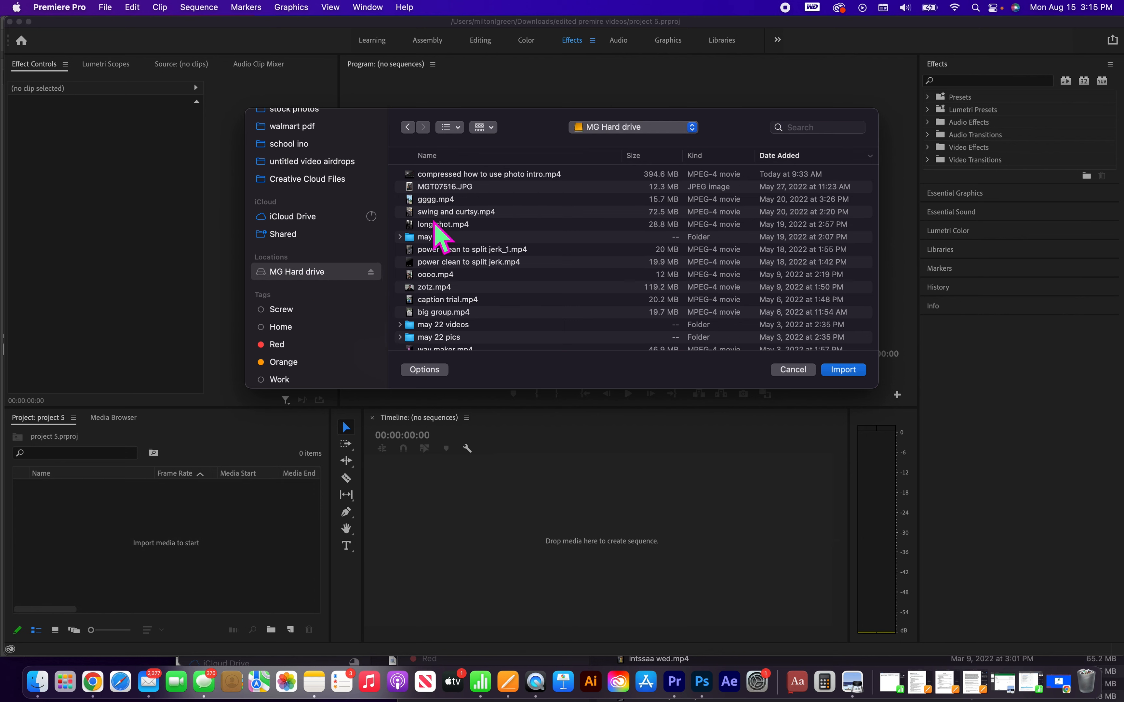
click(439, 215)
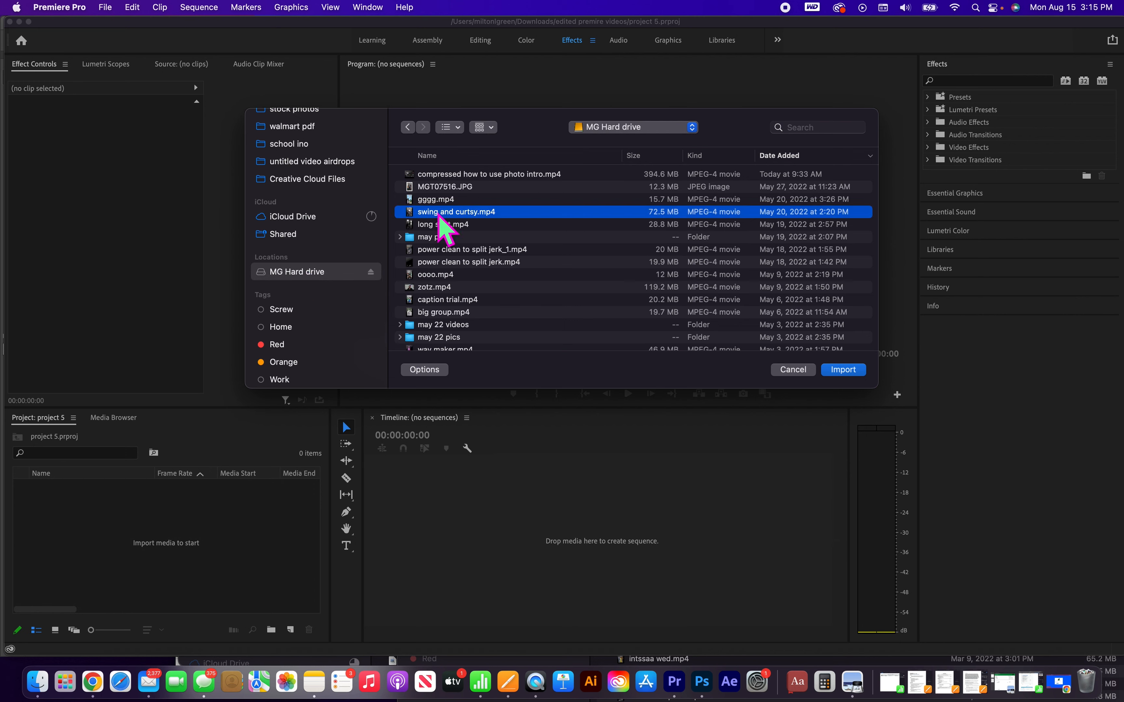
click(843, 370)
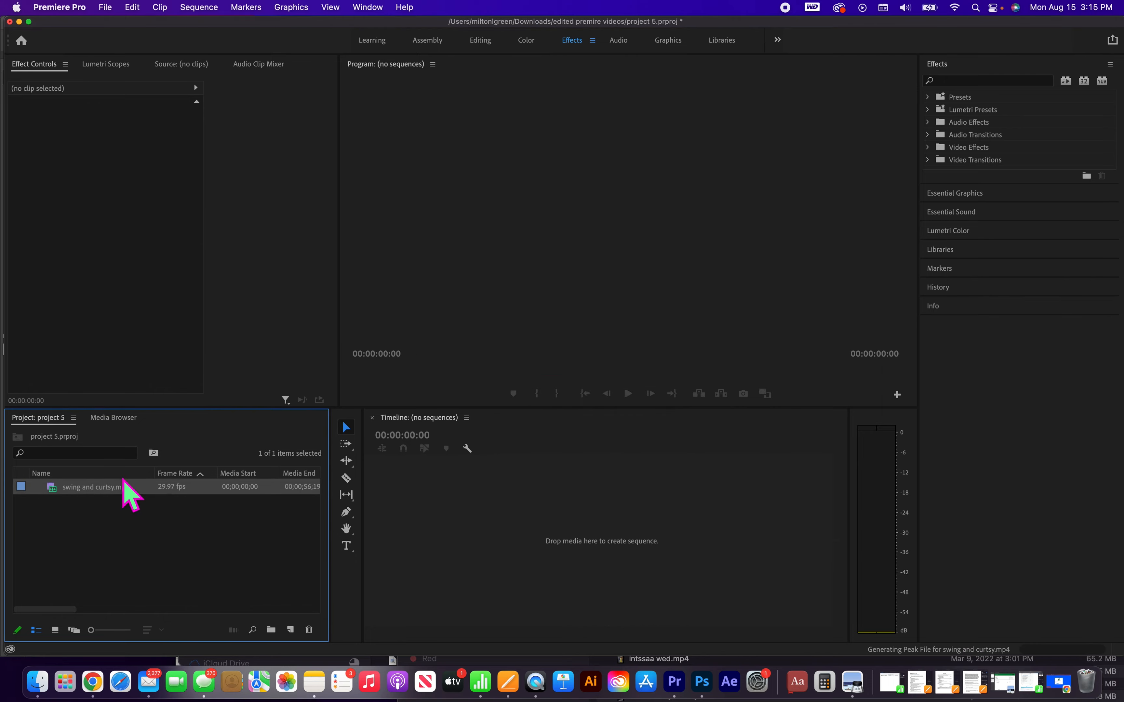
Switch to Finder and bring monday_1 commercial.mp4 from the edited videos folder on the MG Hard drive into the Premiere Pro project.
click(37, 681)
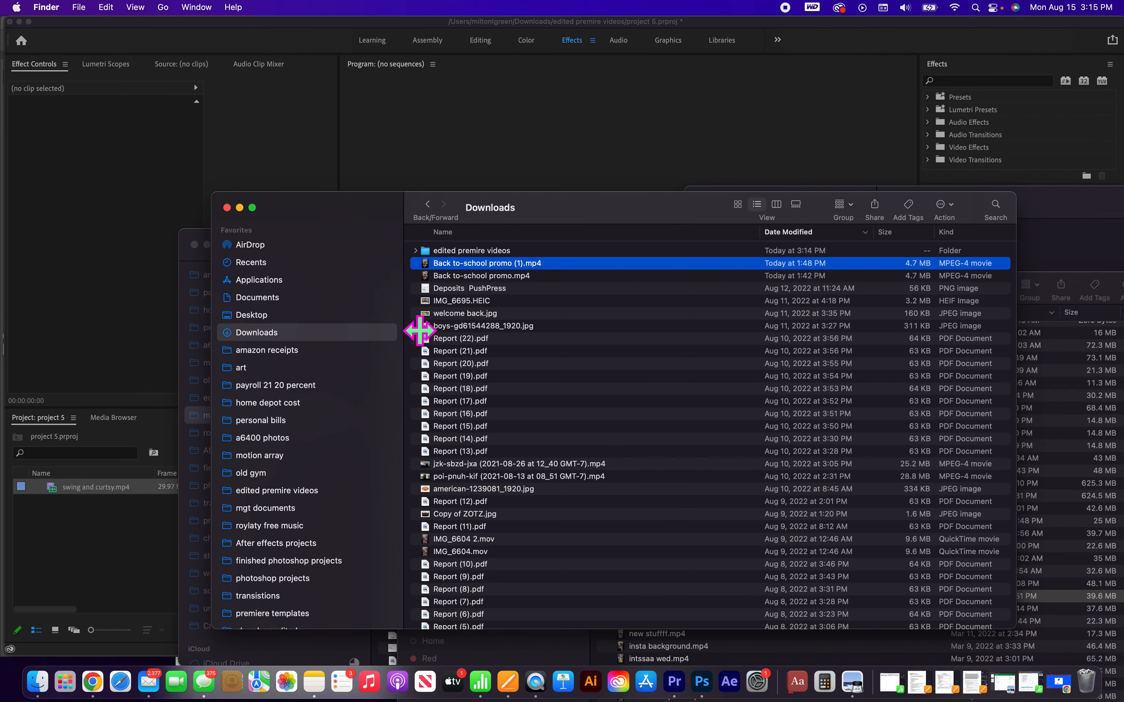
scroll(353, 448, down, 10)
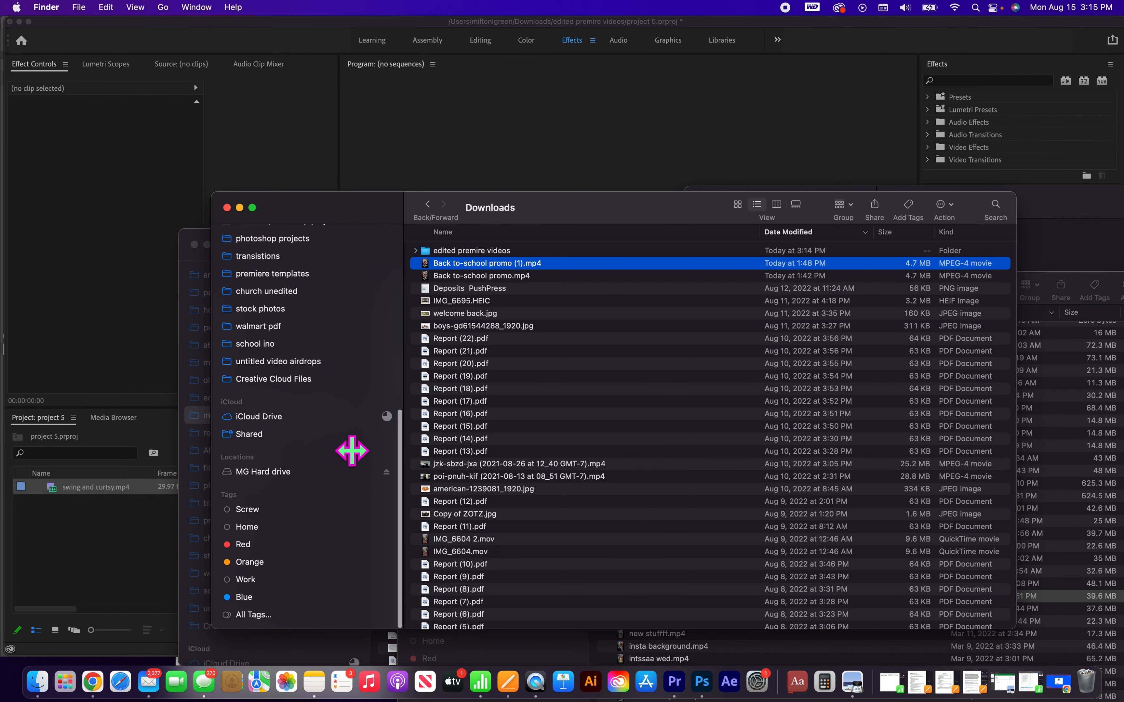
click(304, 476)
scroll(478, 499, down, 3)
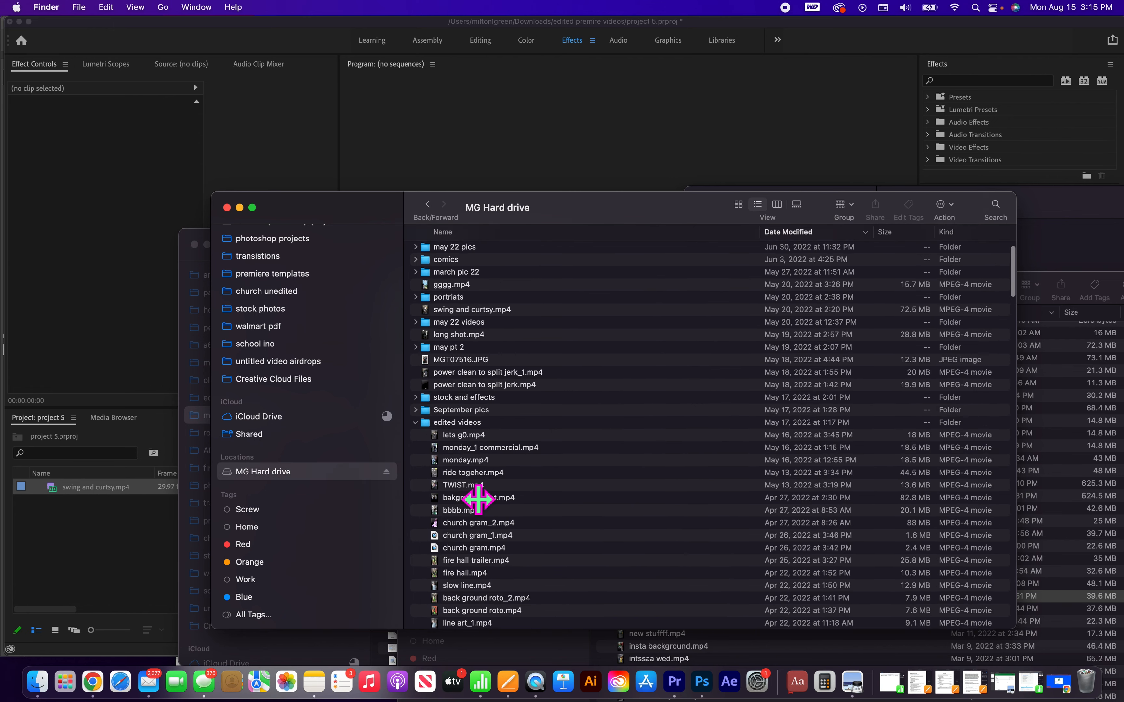
scroll(478, 499, down, 2)
click(474, 412)
drag(475, 431, 79, 563)
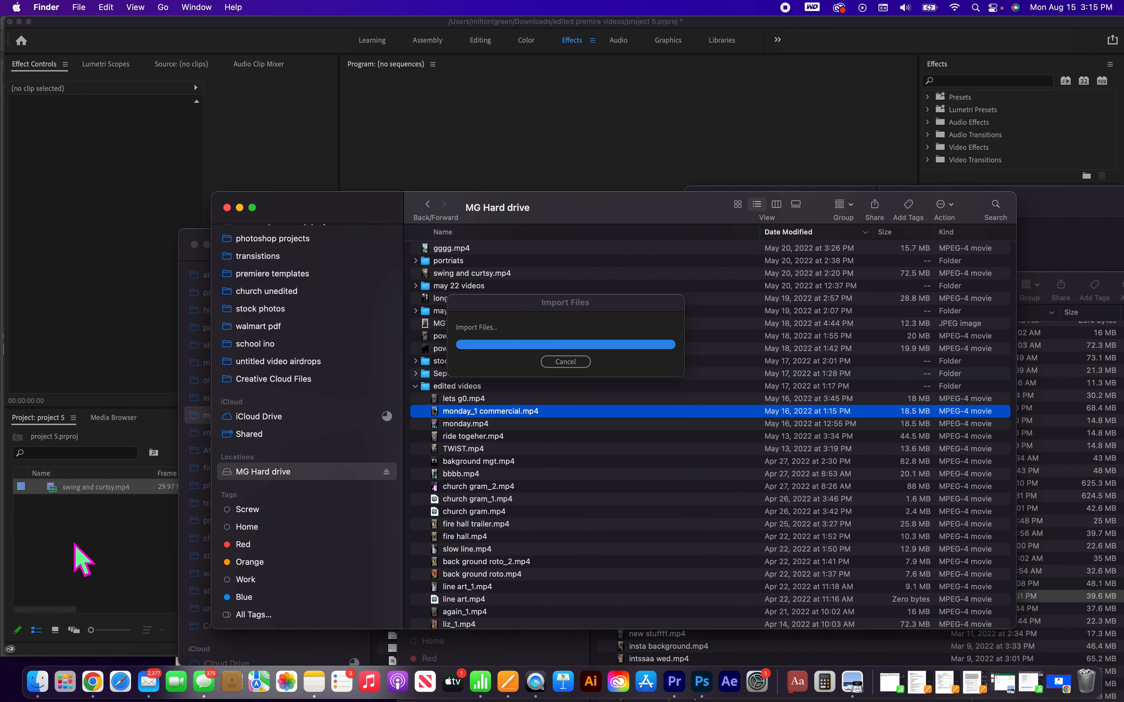
click(75, 544)
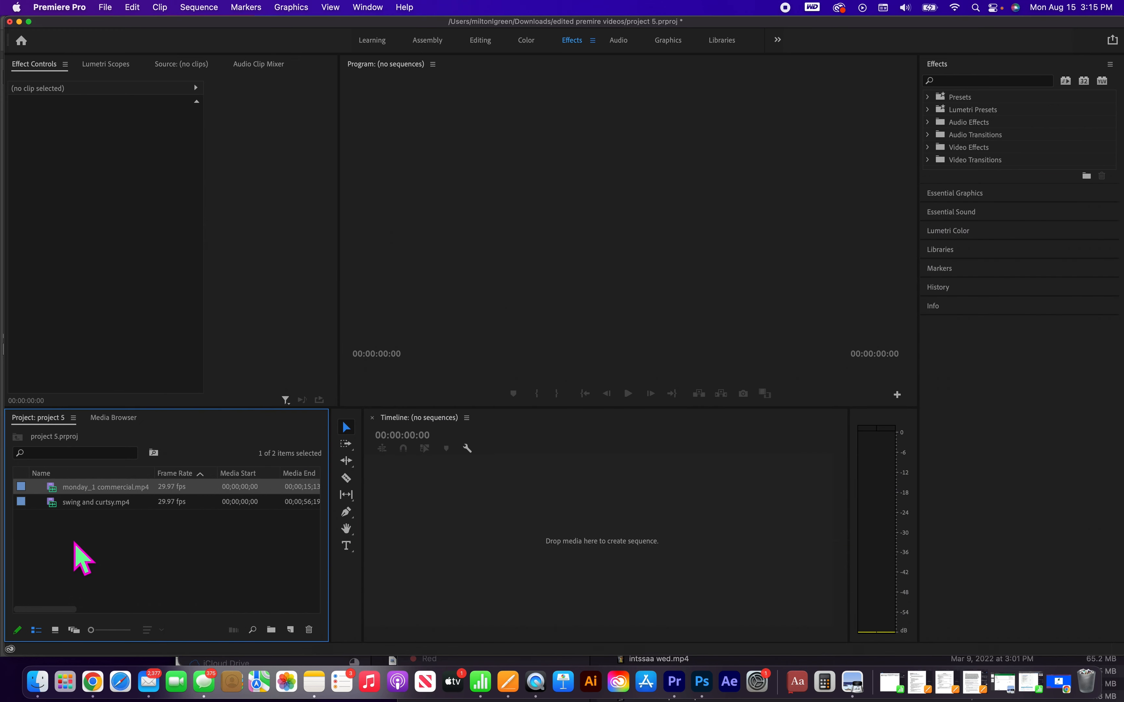
Open monday_1 commercial.mp4 in the source monitor and view its effect controls.
double_click(61, 504)
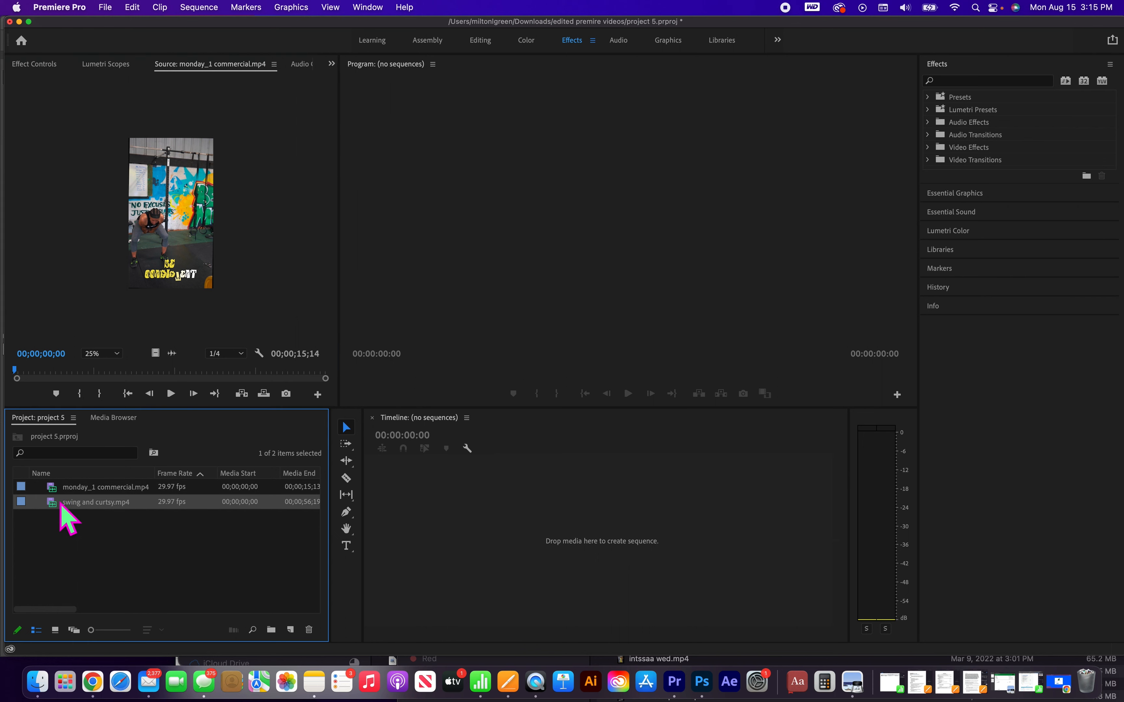
double_click(63, 488)
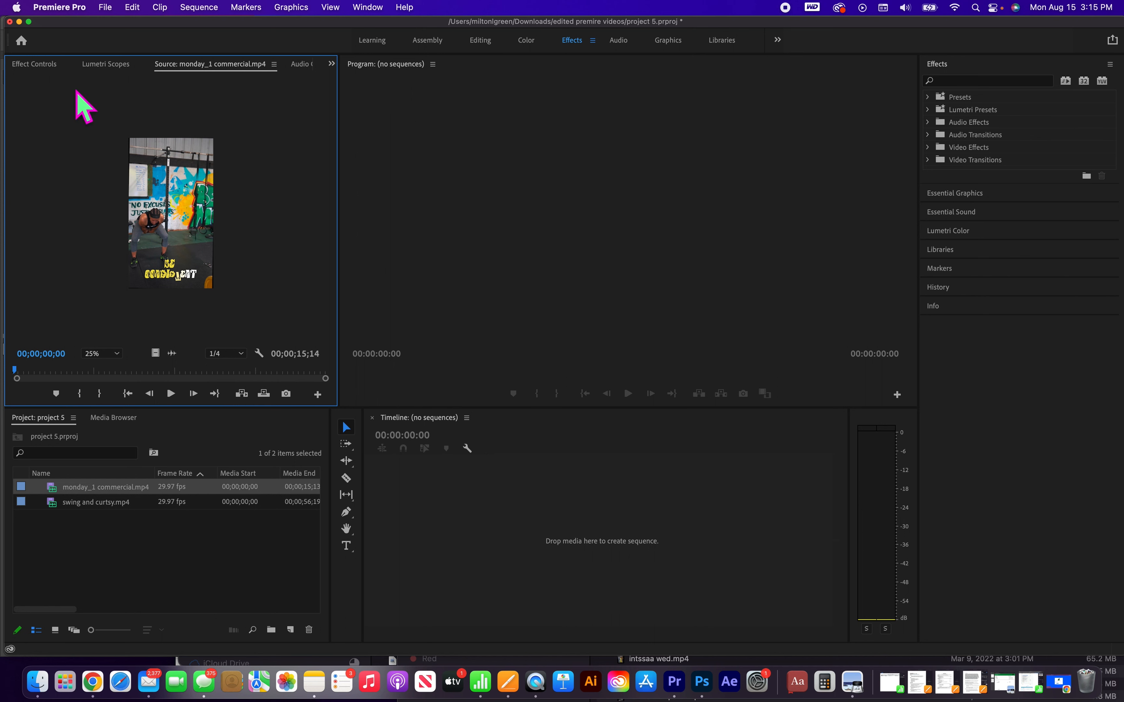
click(35, 64)
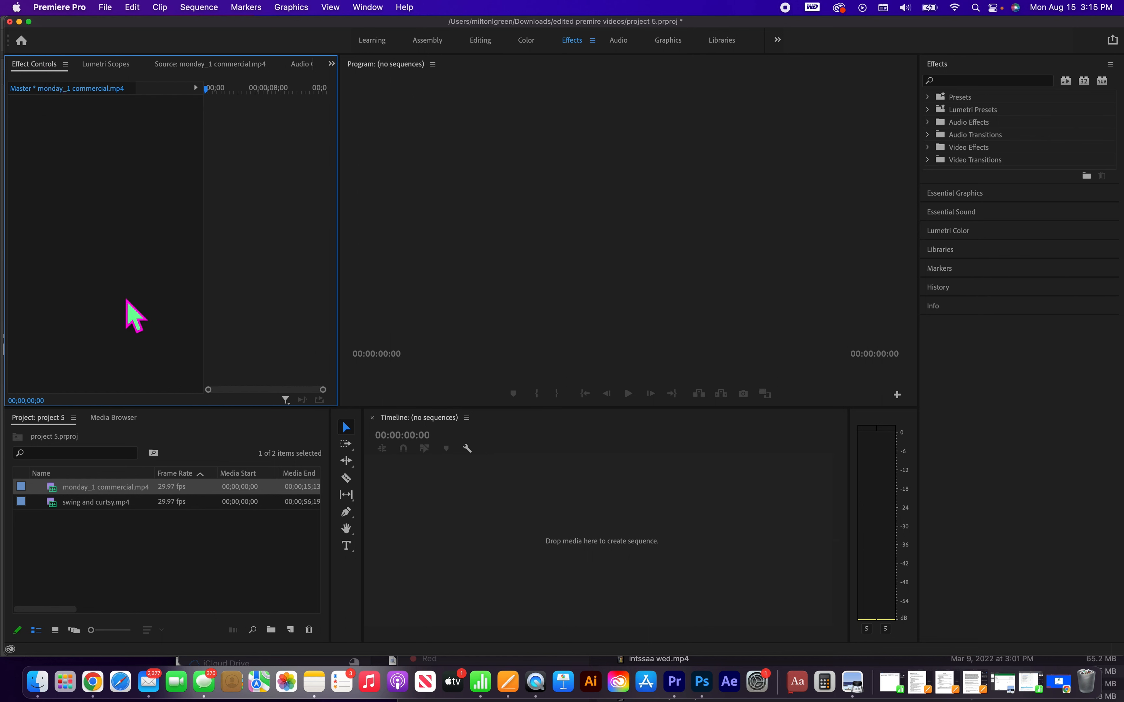
Create a sequence from monday_1 commercial.mp4 and preview the beginning of it.
click(52, 491)
drag(52, 490, 117, 501)
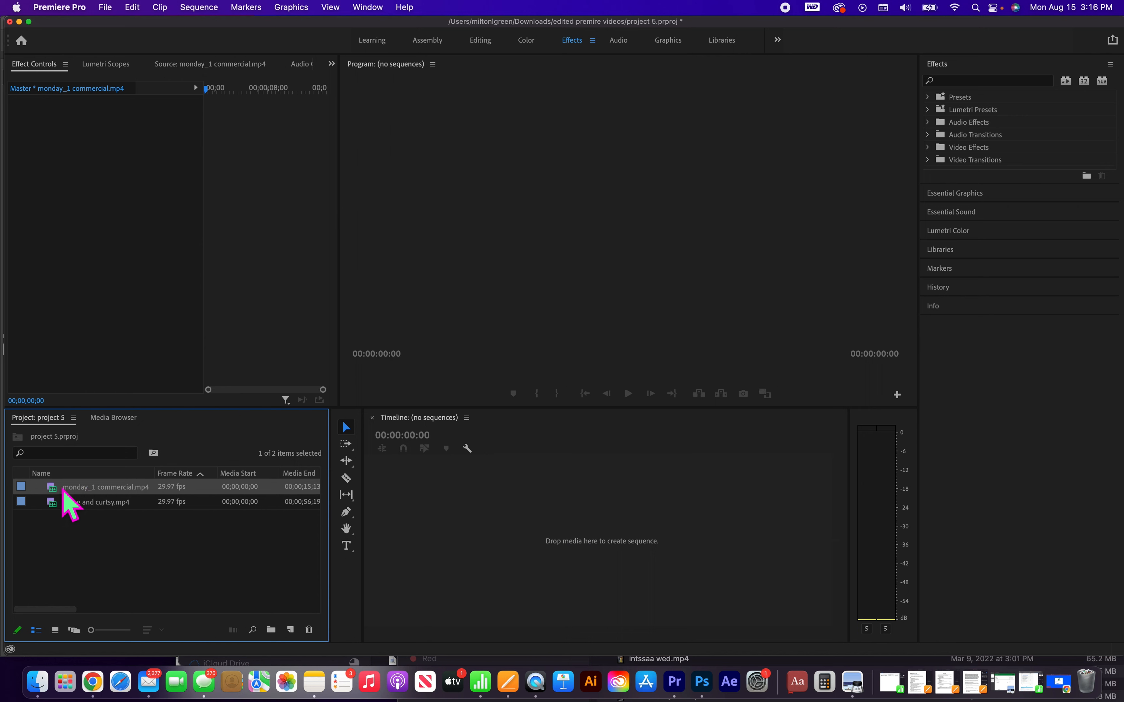
drag(61, 491, 425, 530)
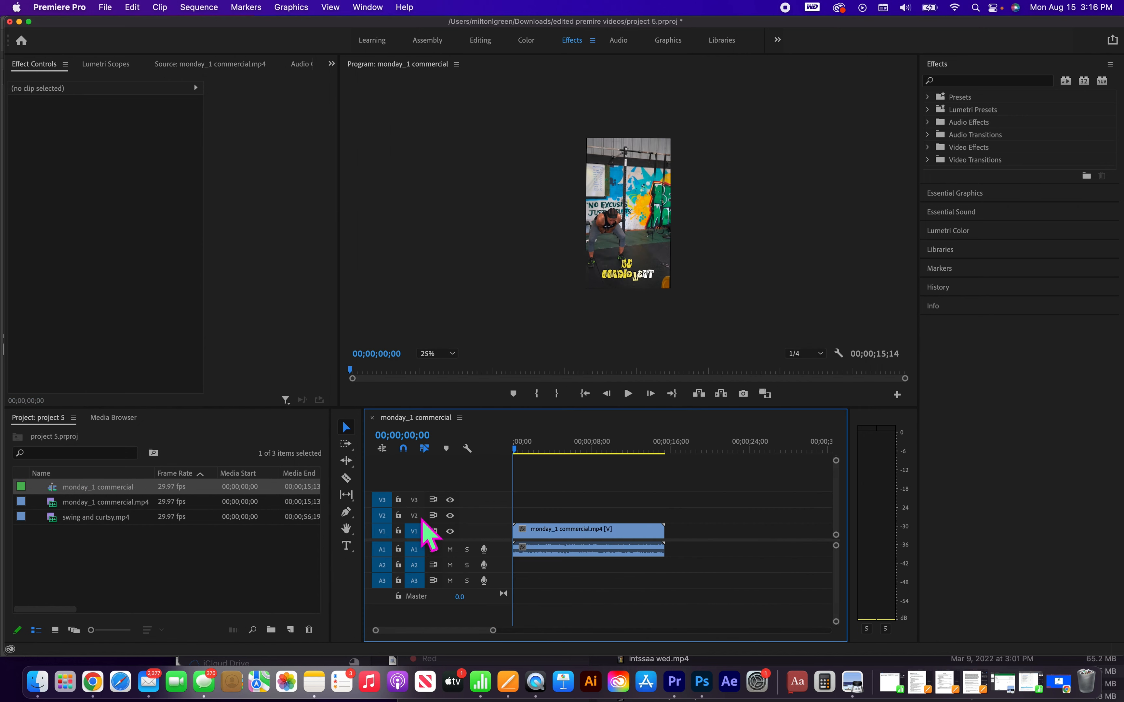
key(space)
drag(534, 450, 568, 520)
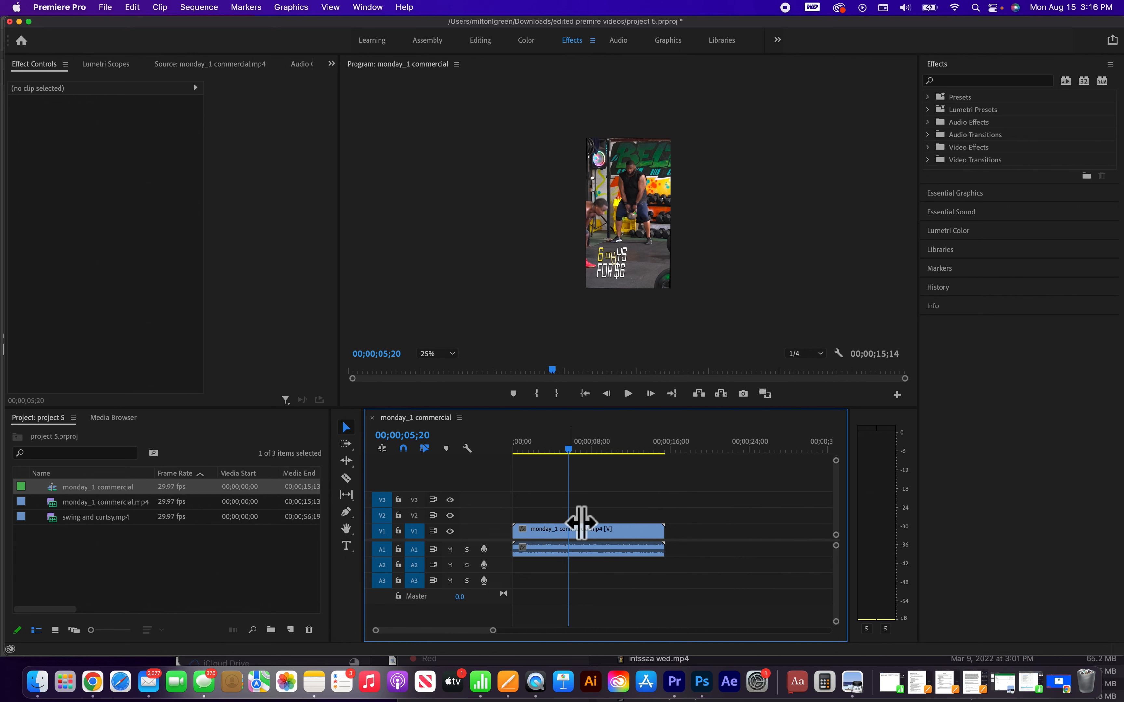
Add swing and curtsy.mp4 to the V1 track after monday_1 commercial.mp4 and play through the transition between the clips.
click(87, 518)
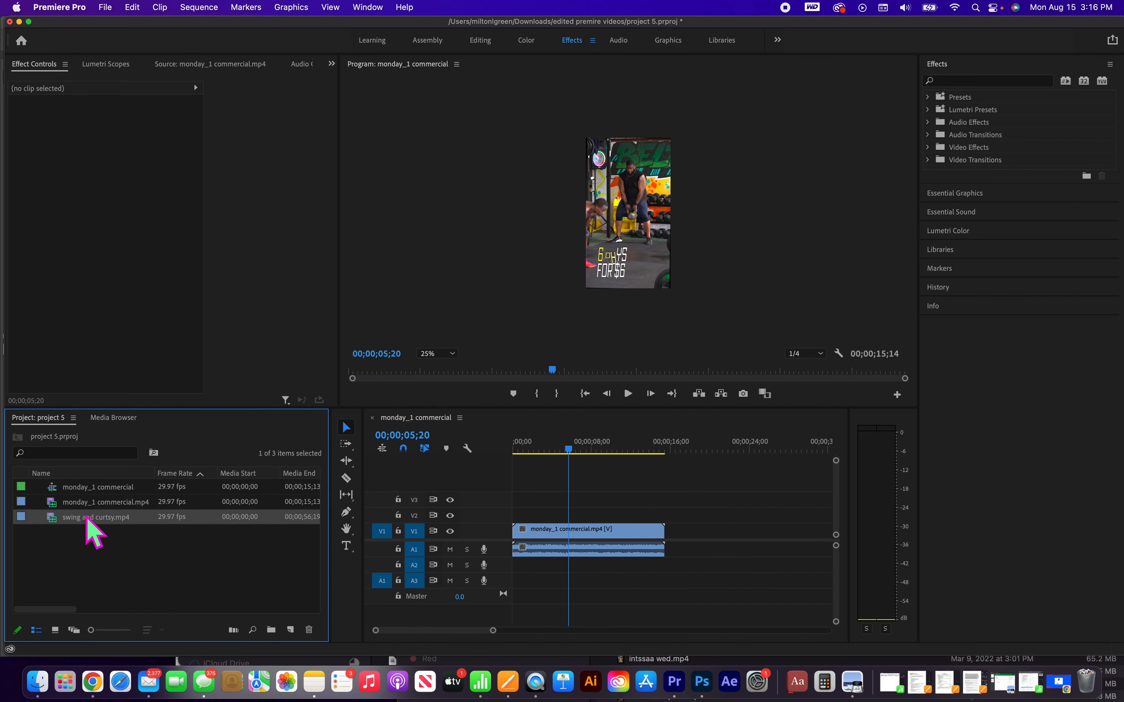
drag(79, 521, 684, 549)
drag(592, 453, 656, 453)
click(636, 394)
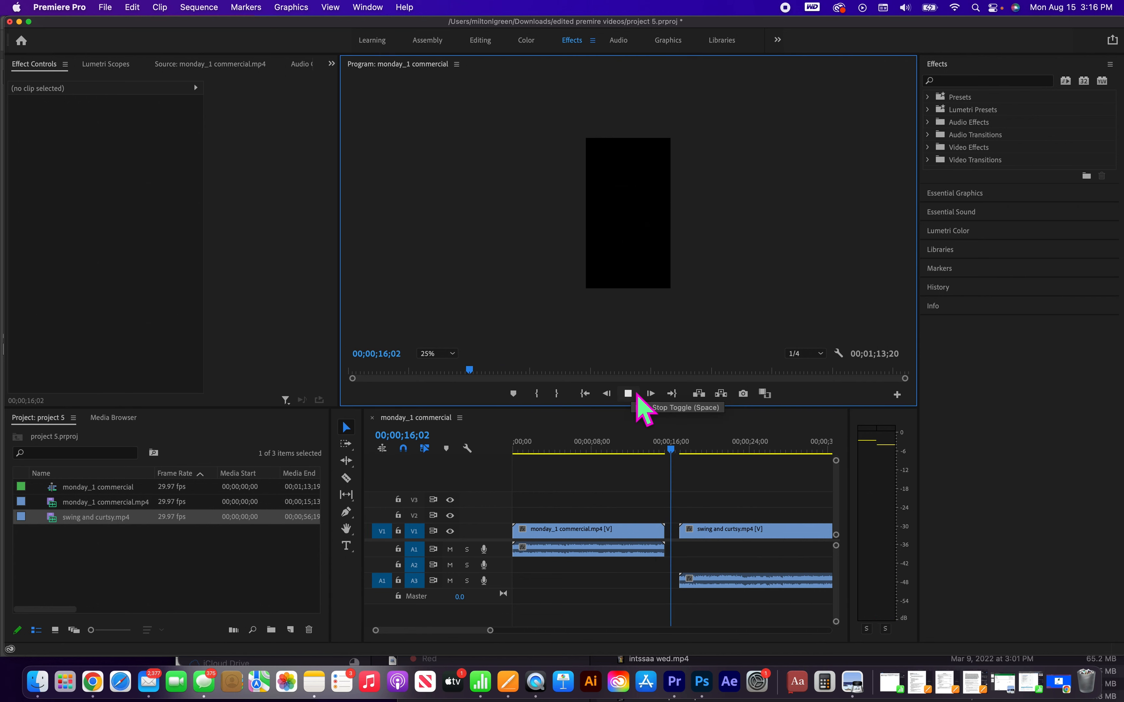
click(636, 393)
Move the swing and curtsy.mp4 clip against the end of monday_1 commercial.mp4 and return the playhead to the sequence start.
click(724, 530)
drag(726, 534, 680, 557)
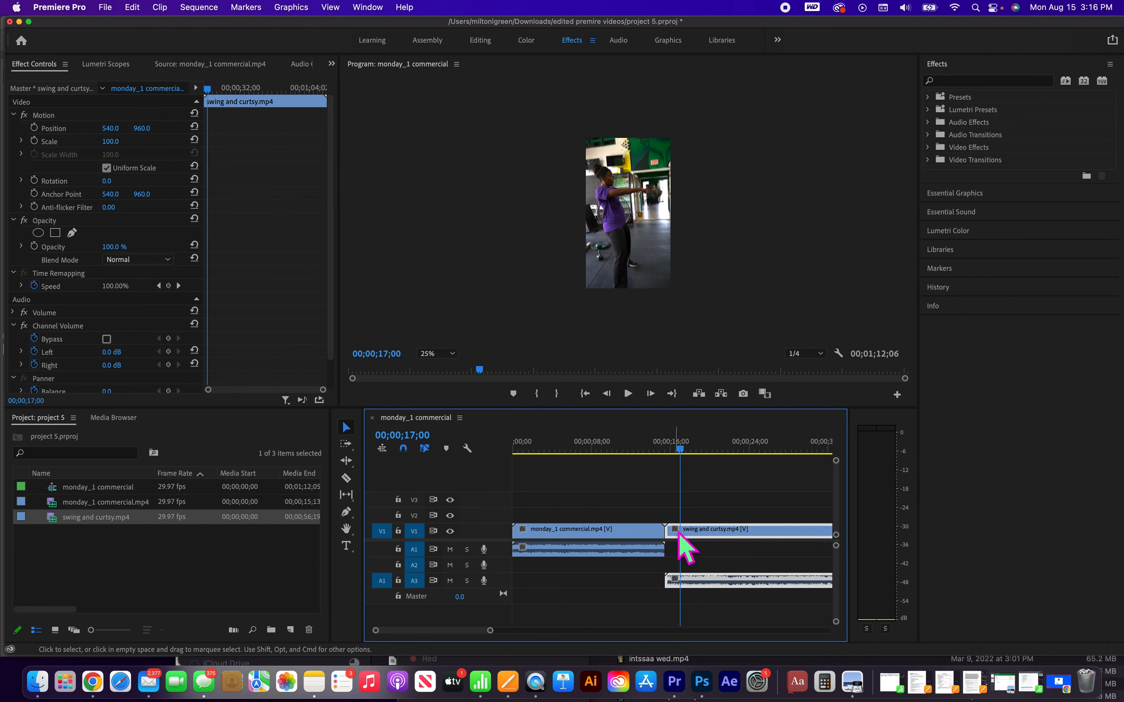
drag(683, 447, 502, 494)
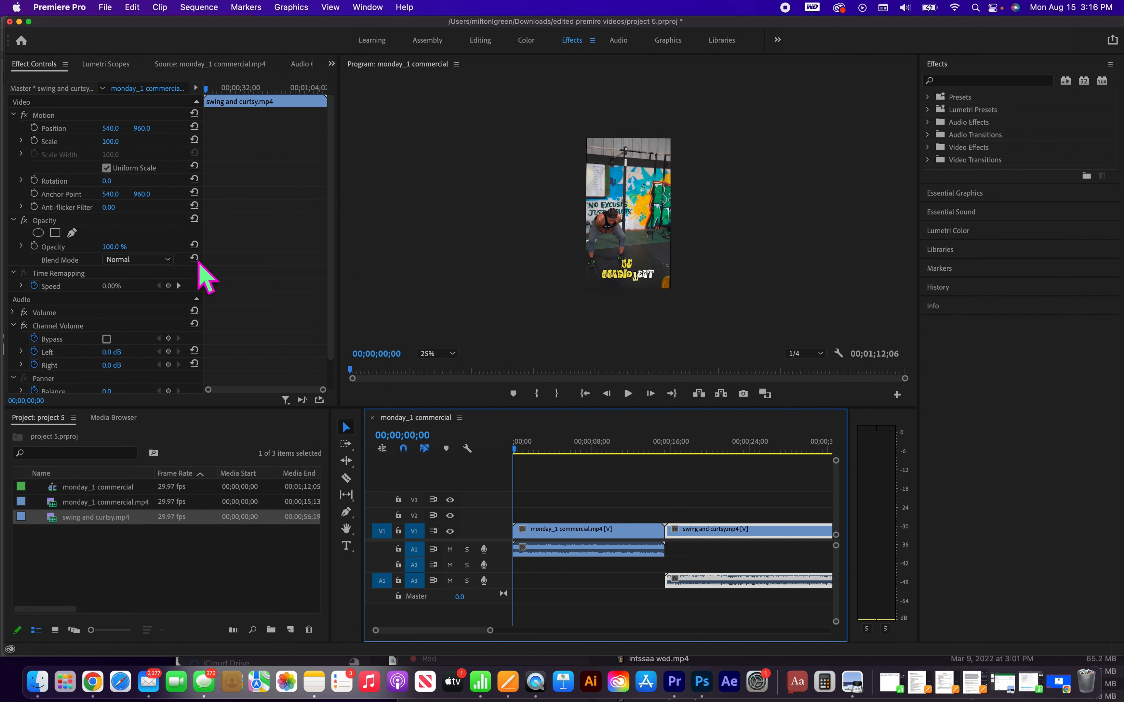
Set the monday_1 commercial.mp4 clip's scale to 100 and its rotation to 0.6°.
click(560, 539)
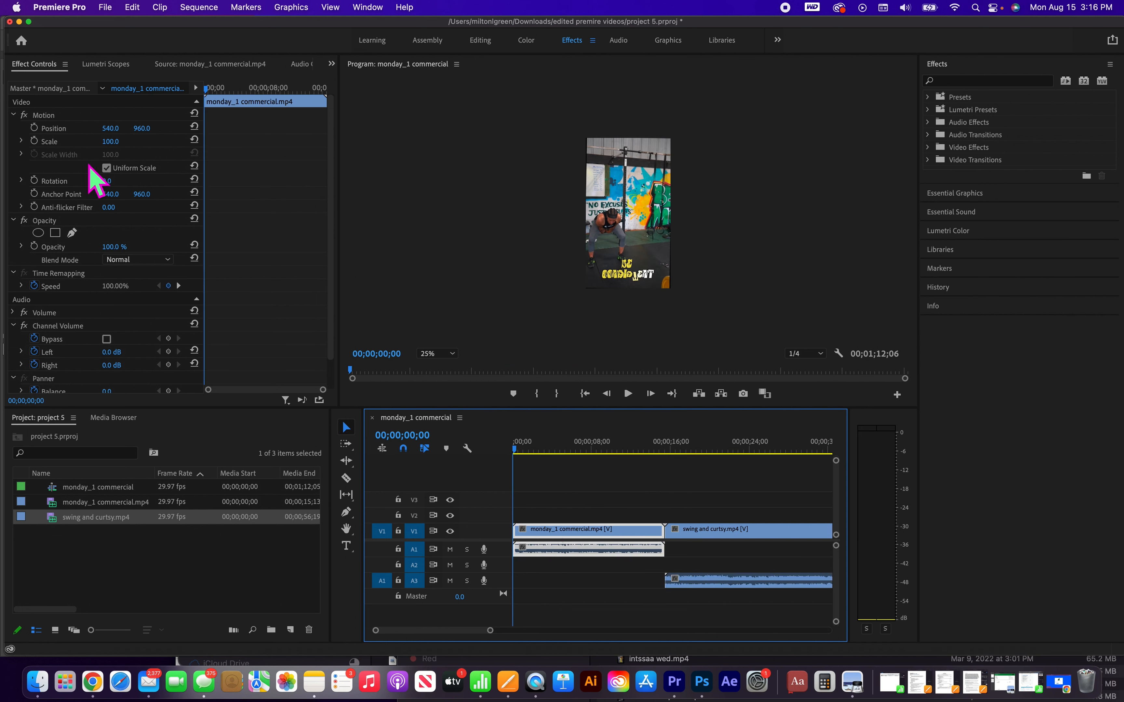
click(22, 141)
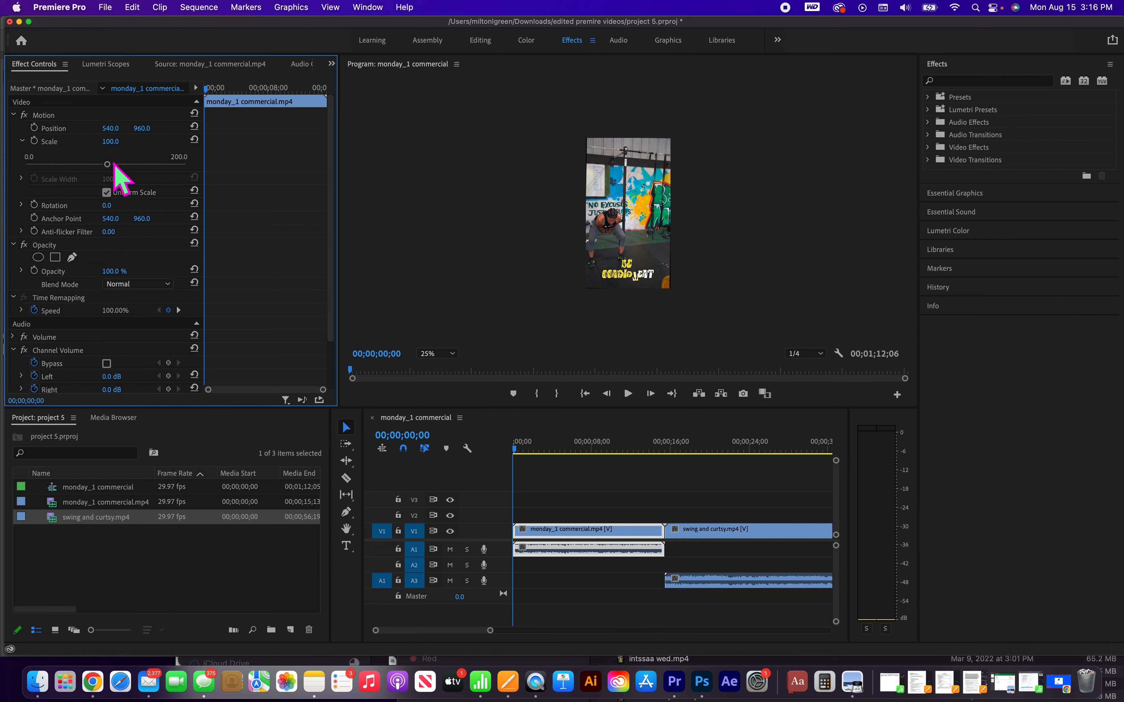
mouse_move(116, 168)
mouse_down()
mouse_move(143, 181)
mouse_move(86, 185)
mouse_move(120, 181)
mouse_up()
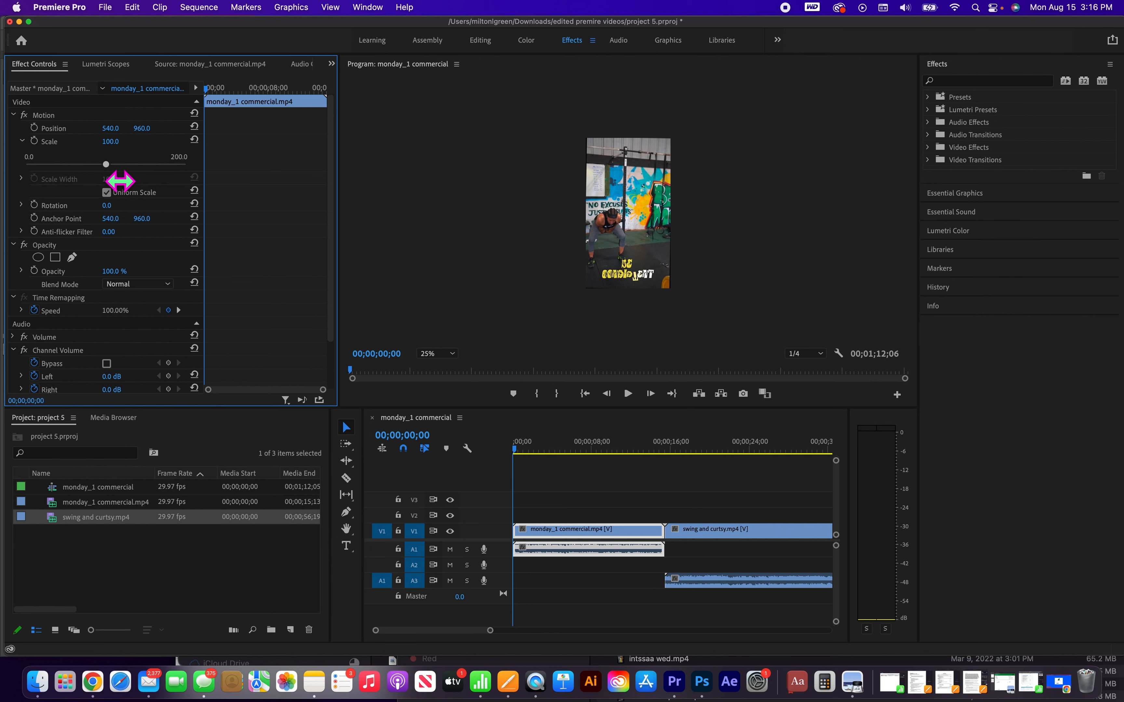
click(22, 205)
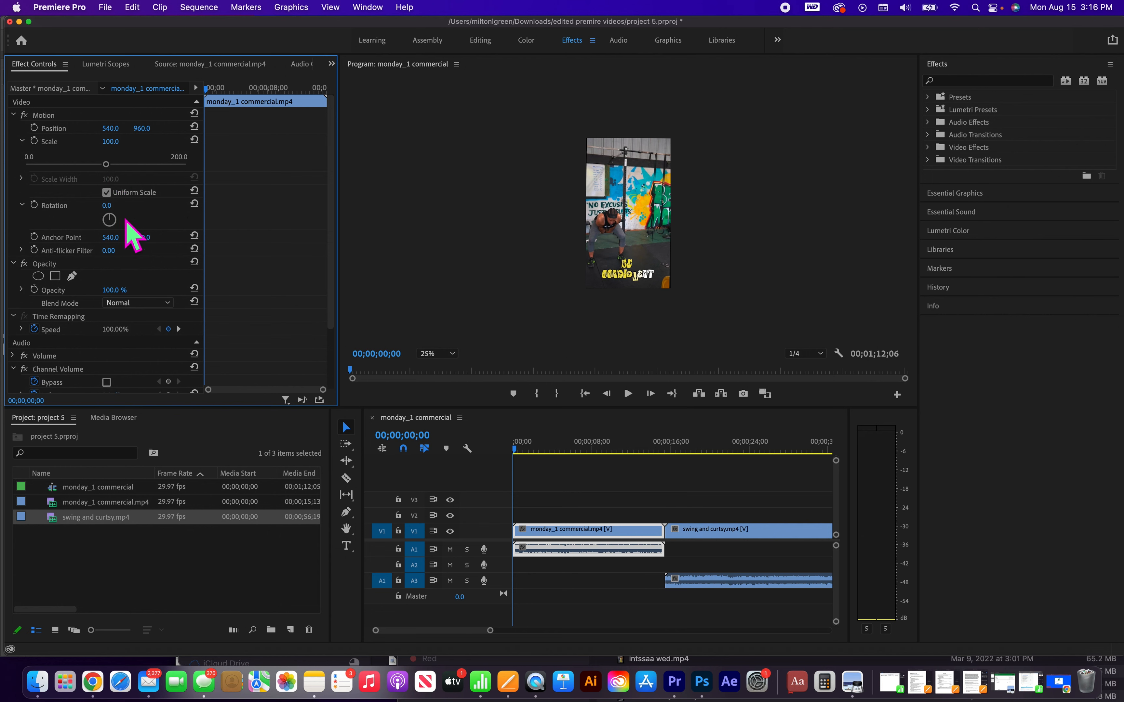
drag(119, 221, 115, 221)
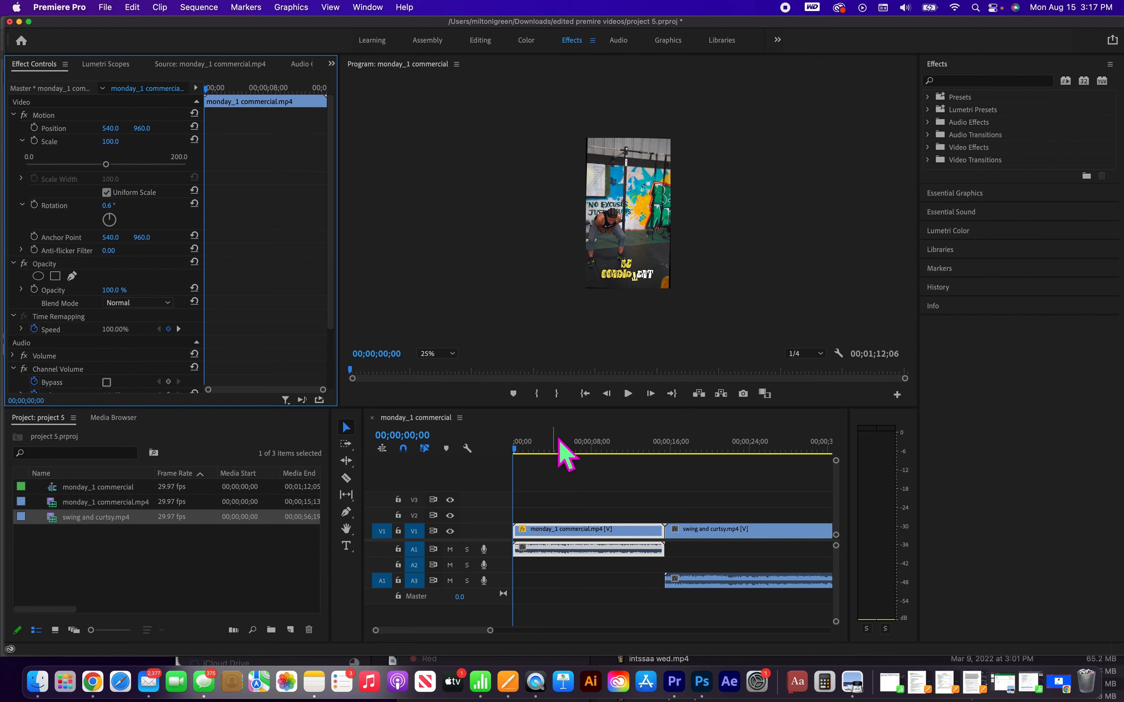
Try to open the media export settings for the monday_1 commercial sequence.
click(106, 8)
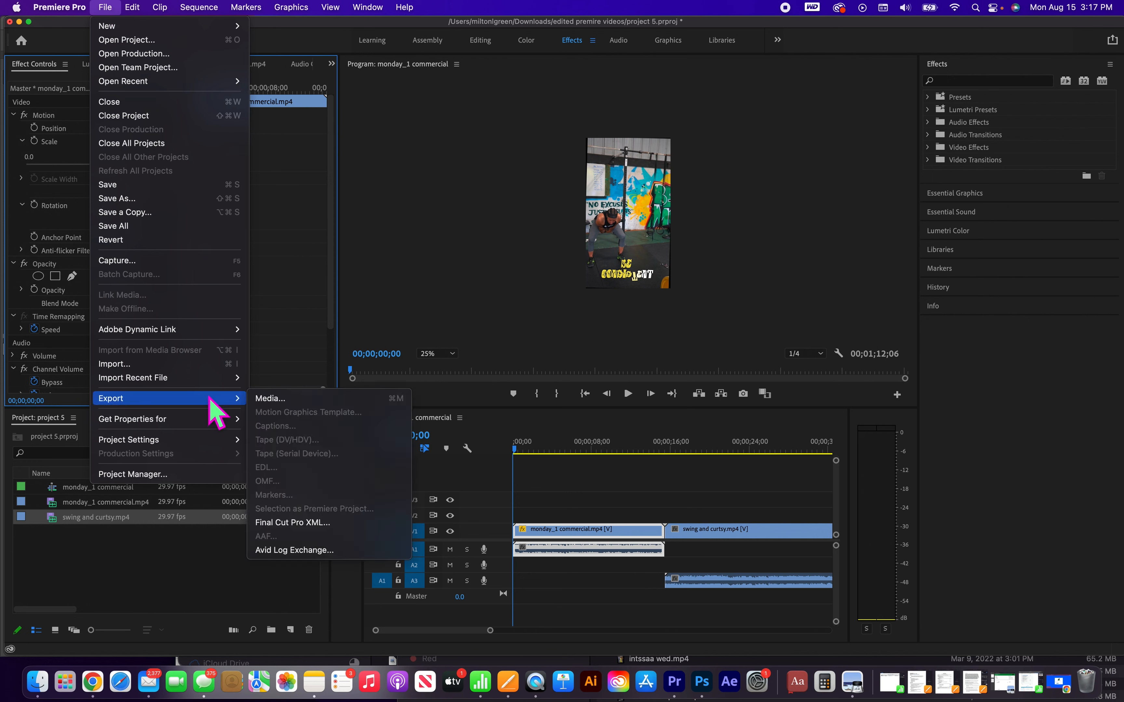
mouse_move(246, 401)
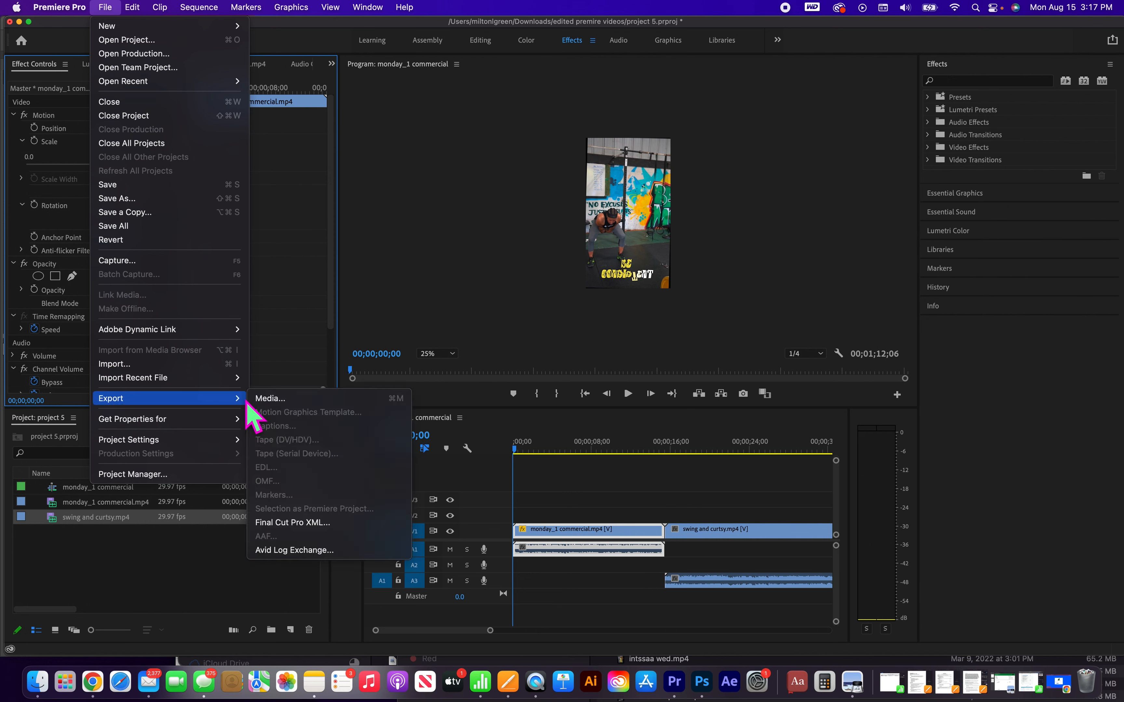
click(264, 400)
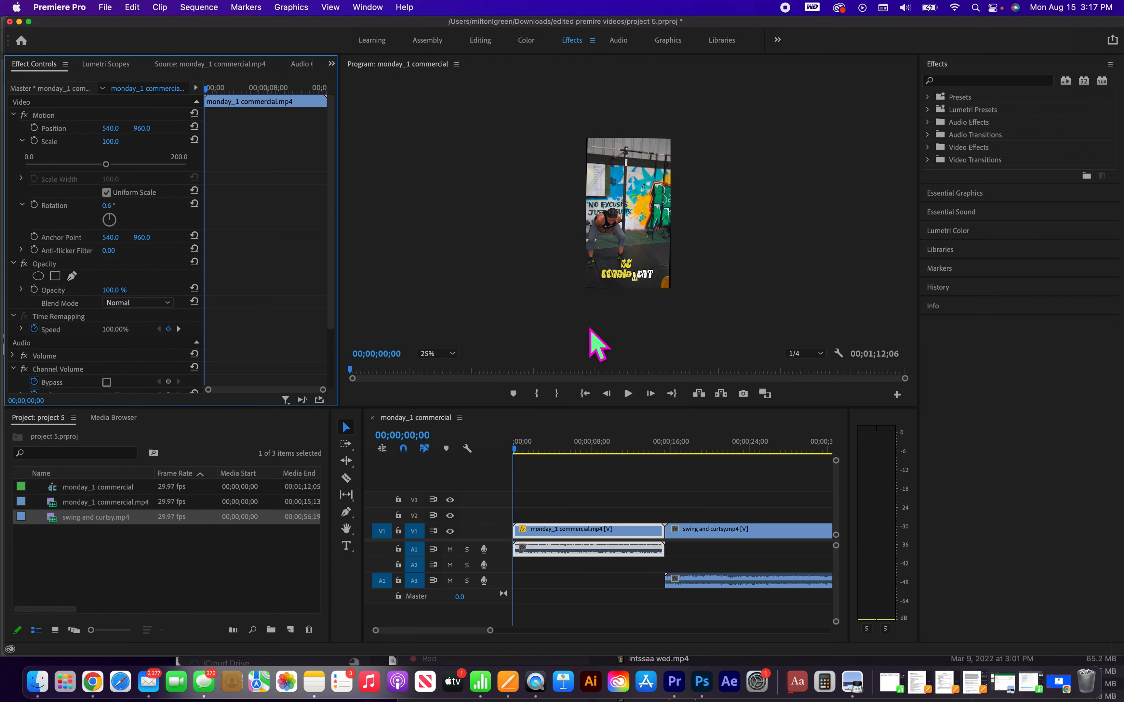
click(111, 13)
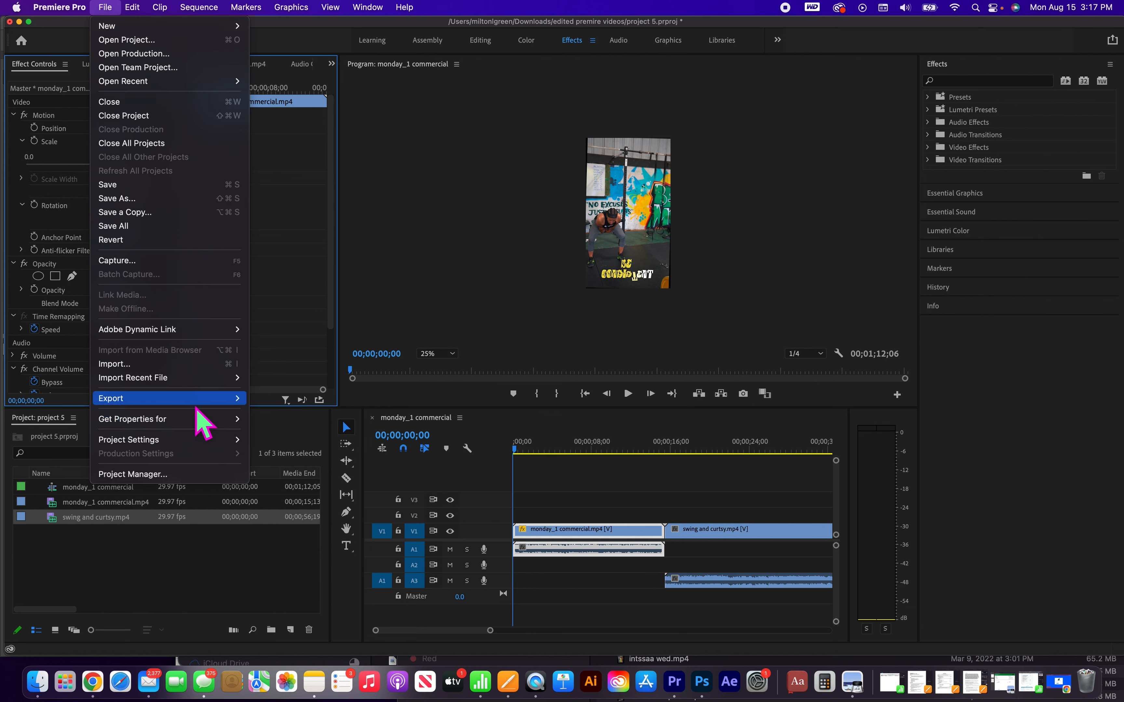
mouse_move(196, 404)
click(274, 400)
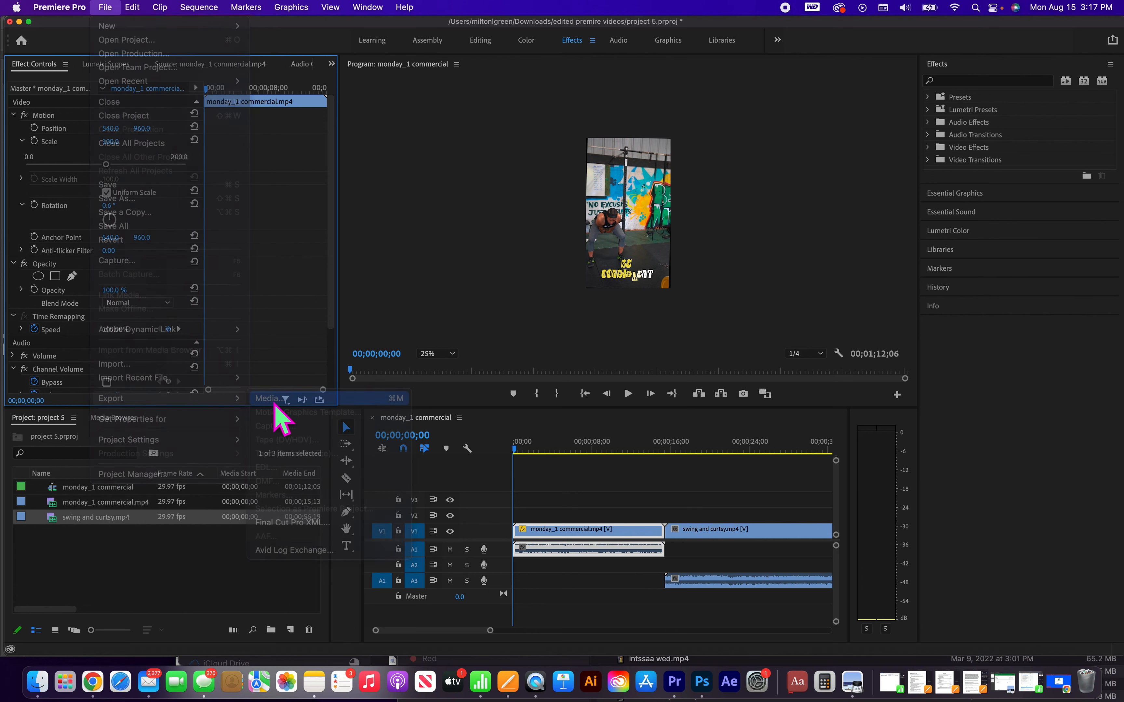
Open the media export settings for the monday_1 commercial sequence and choose H.264 as the format.
click(469, 351)
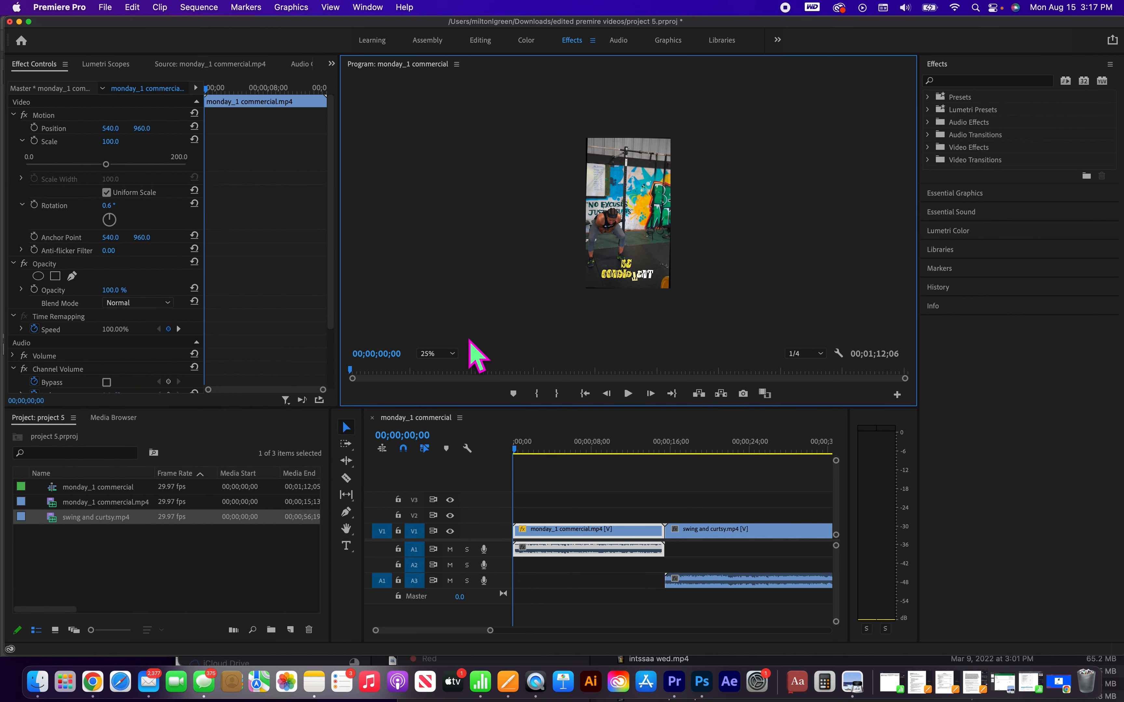
click(111, 10)
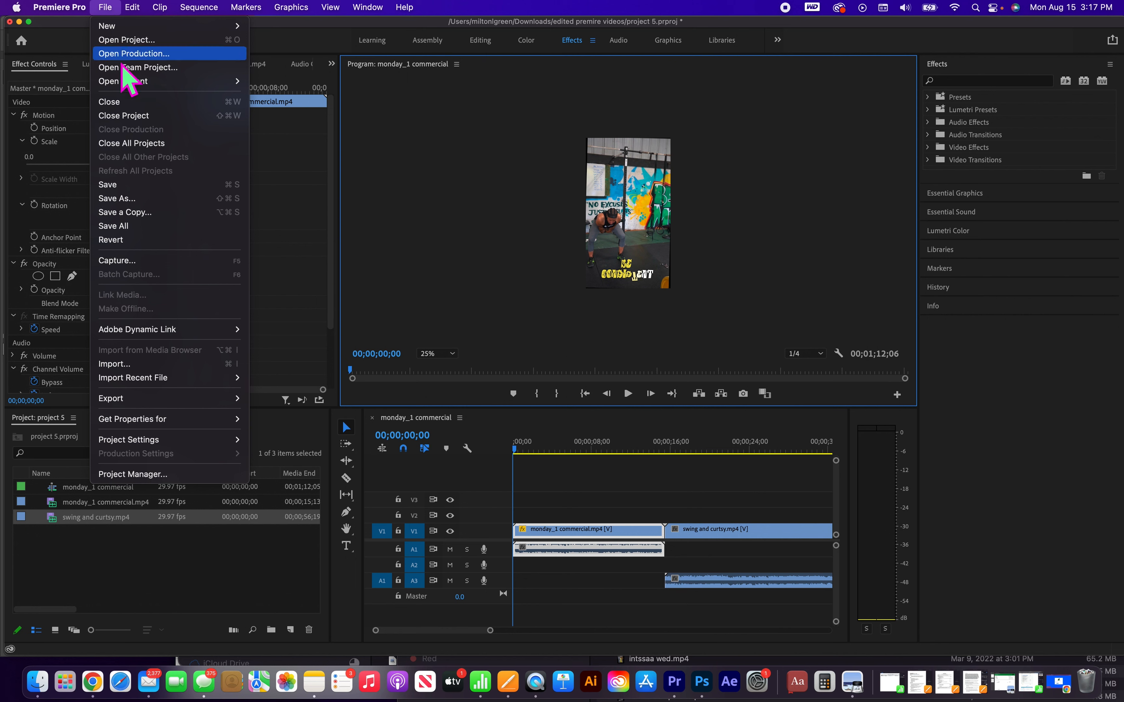
mouse_move(204, 398)
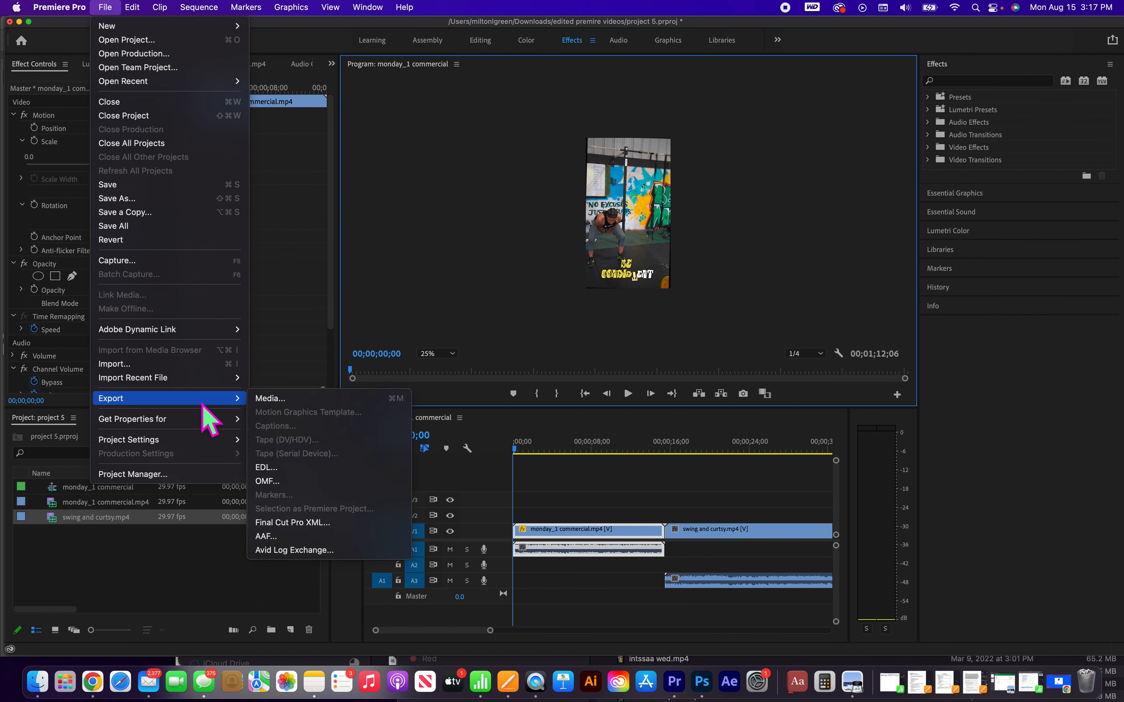
click(273, 403)
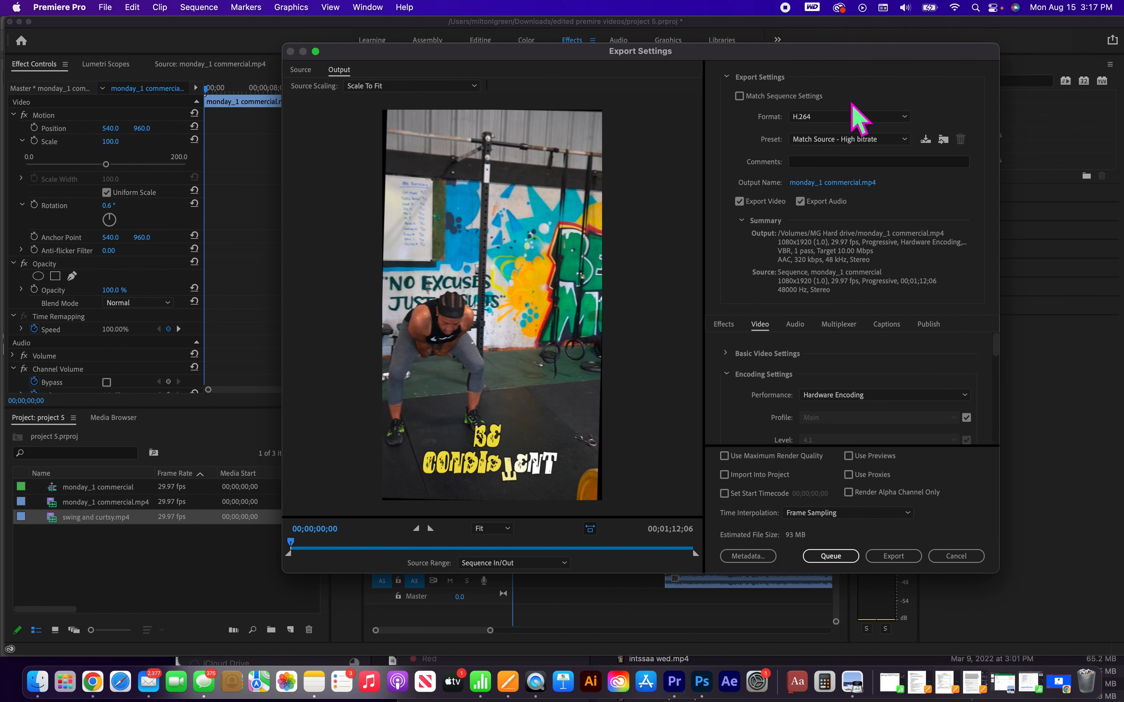
click(890, 116)
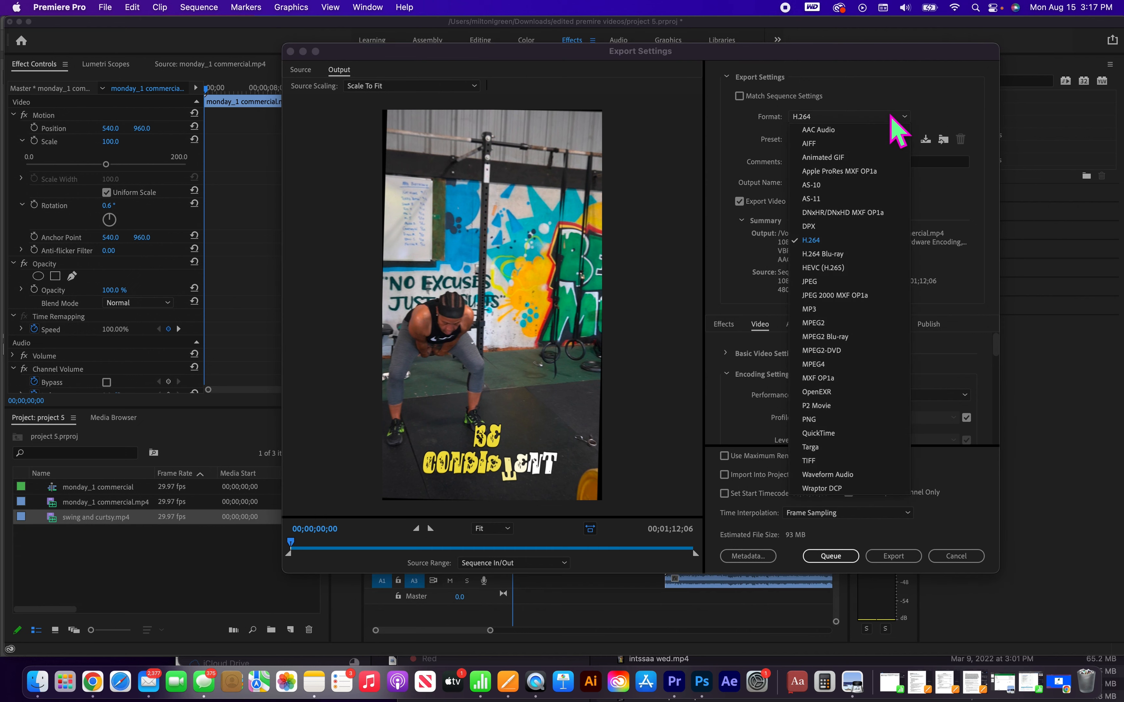
click(826, 241)
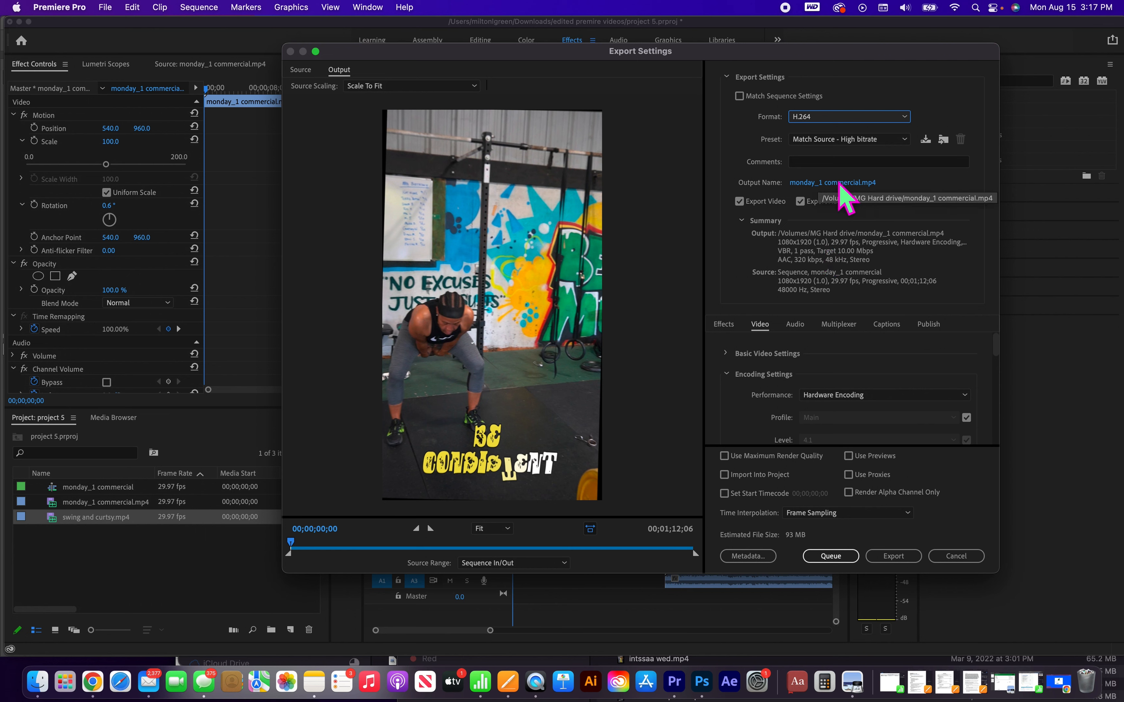
Name the output file project 5 as an .mp4 on the MG Hard drive and export it.
click(831, 183)
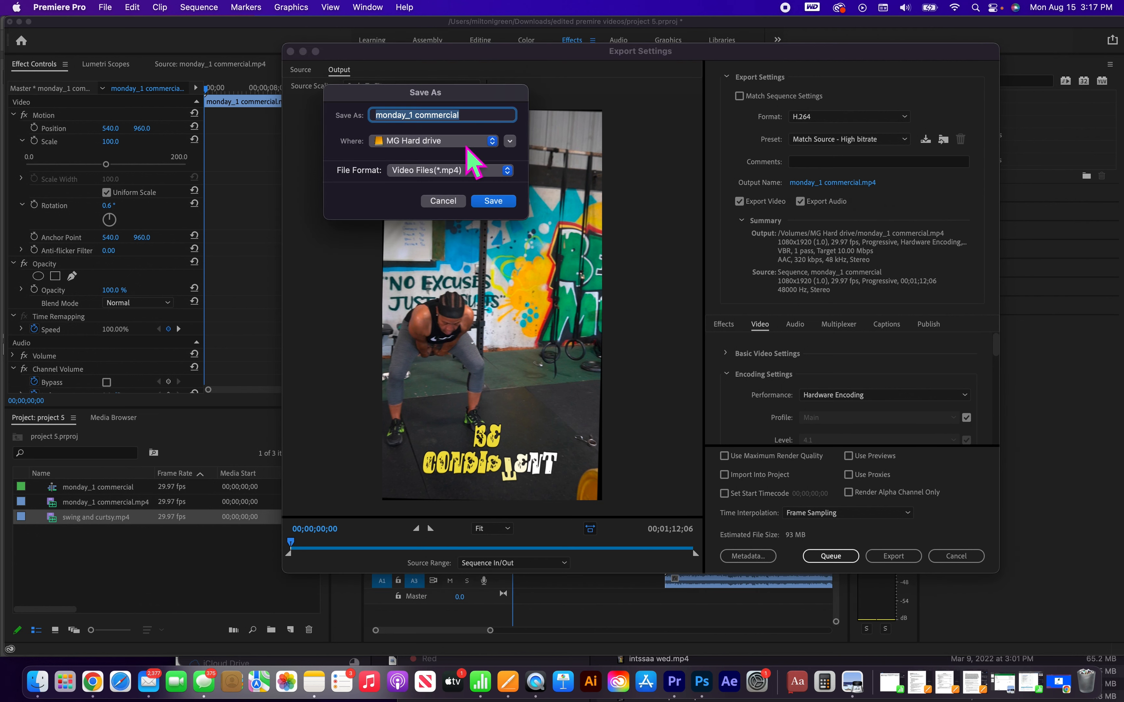
text(project 5)
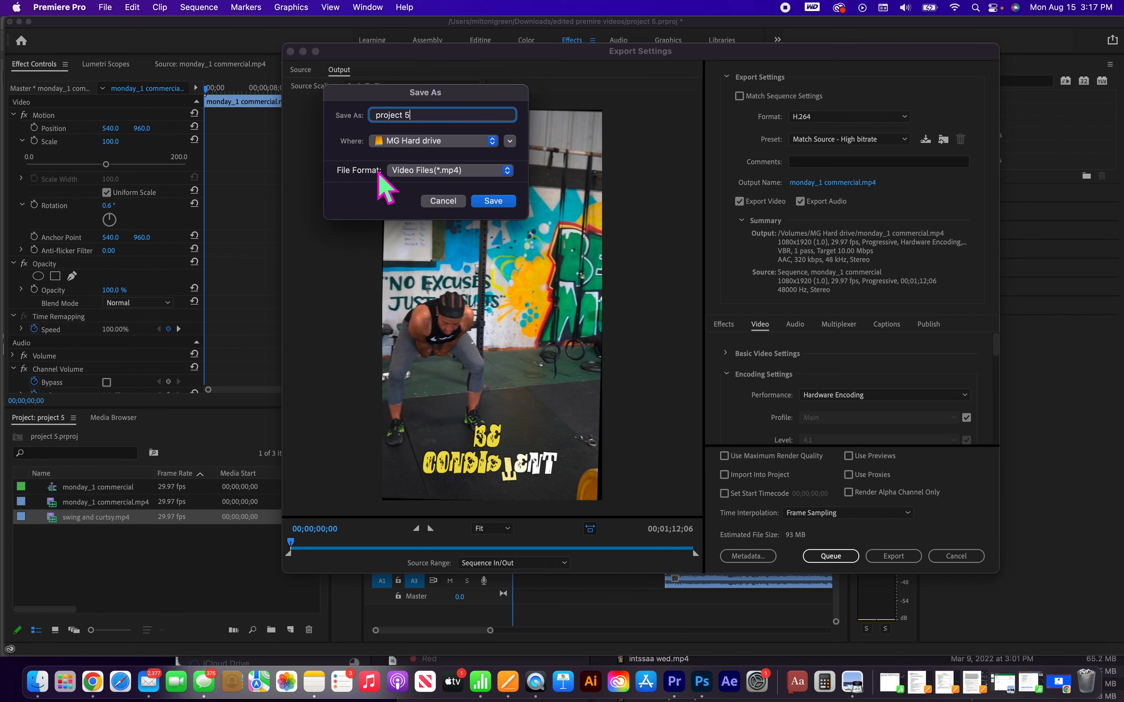
click(509, 173)
click(510, 173)
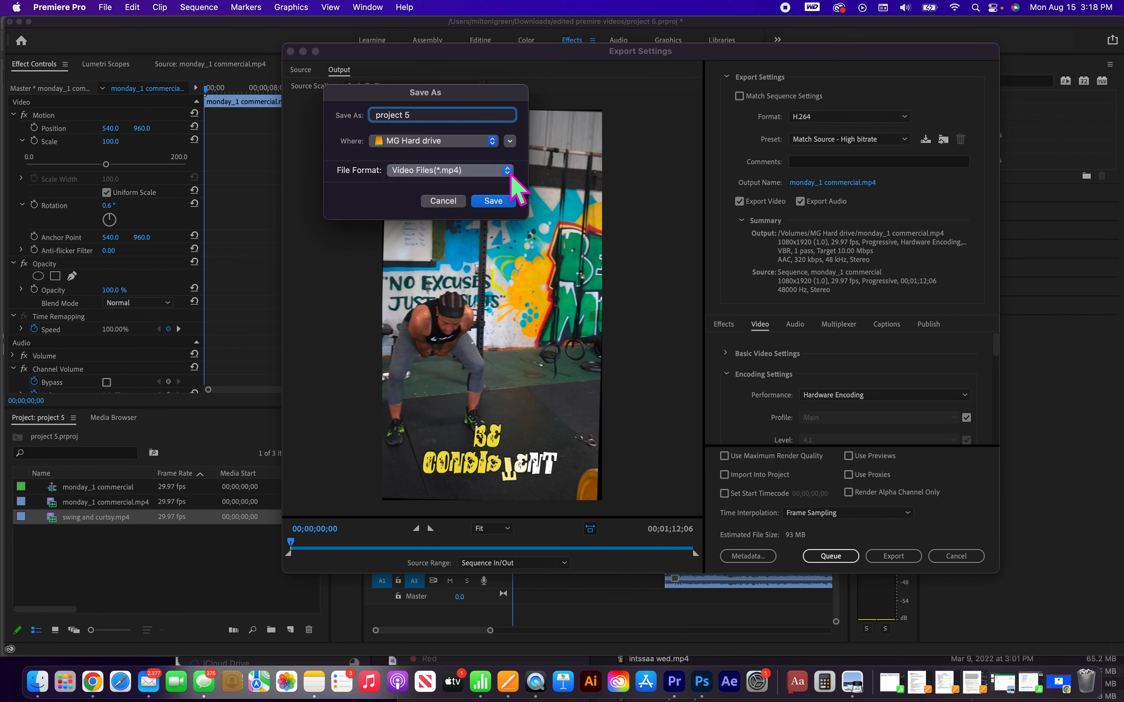
click(492, 141)
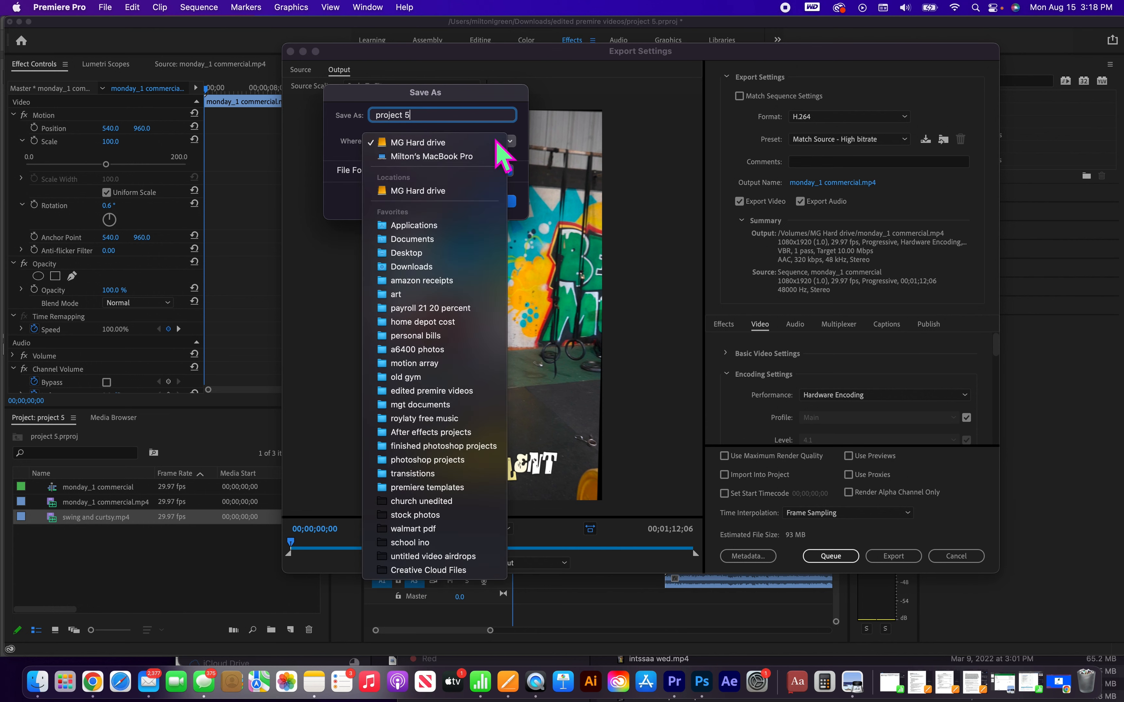
click(479, 146)
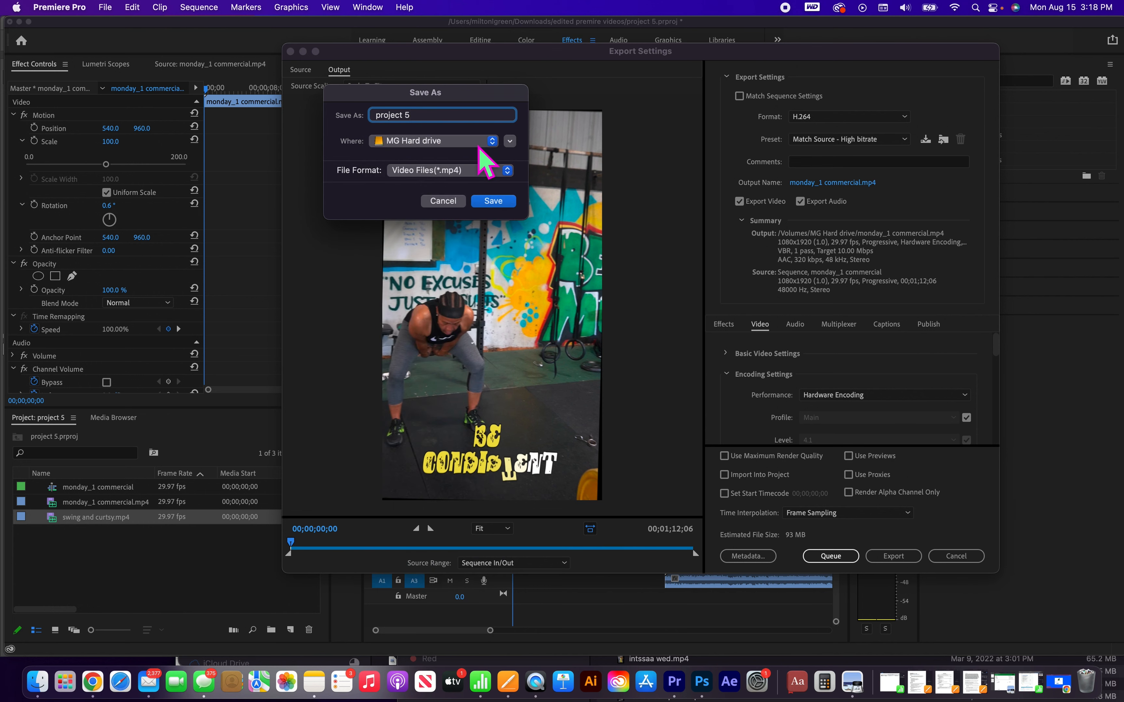
click(507, 202)
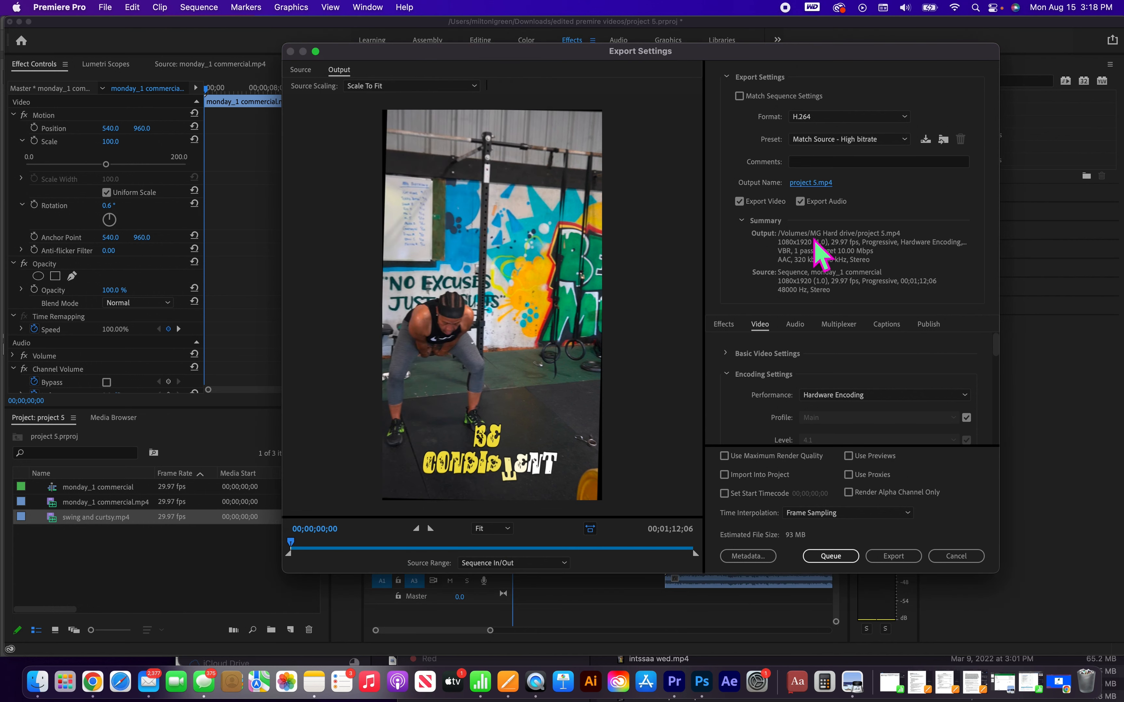
click(892, 559)
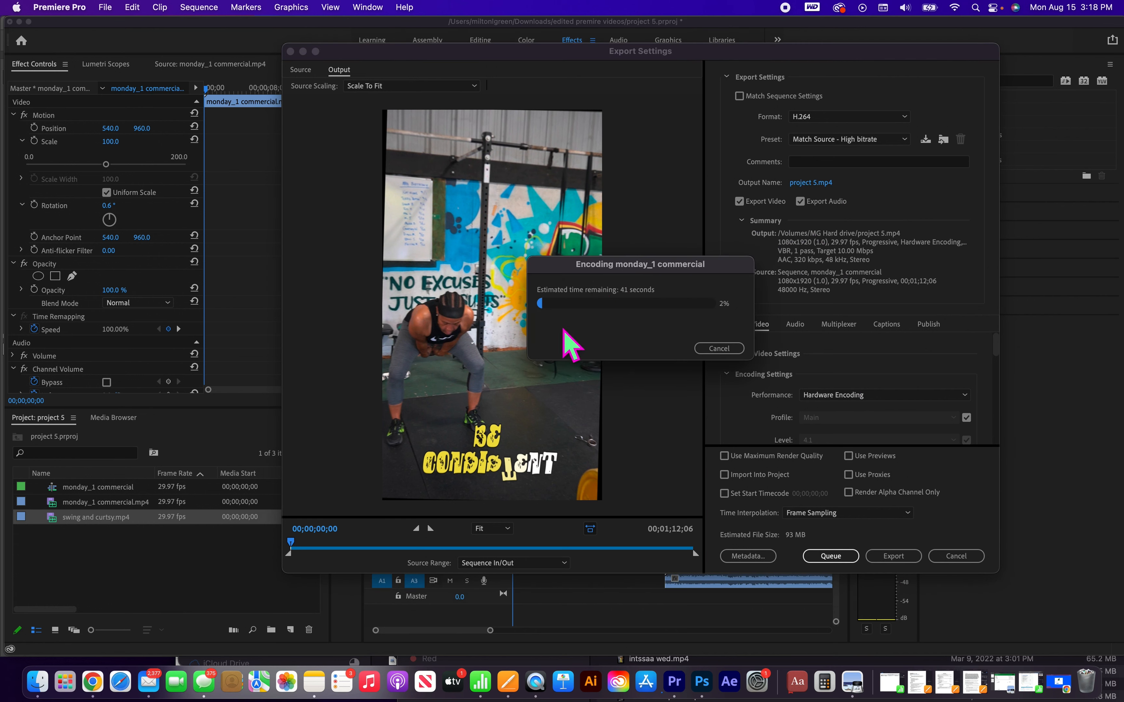